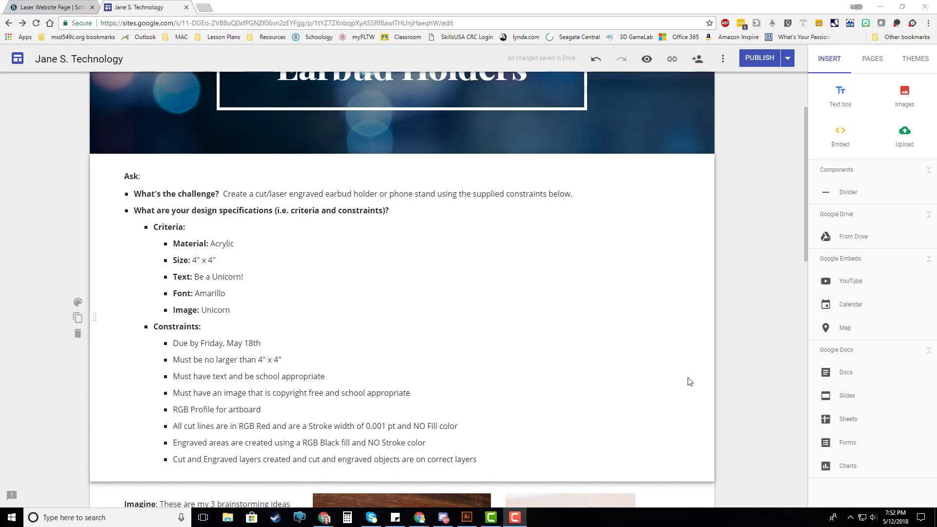
Review the proof requirements in the page's Create section and switch to Illustrator to view the unicorn laser design
scroll(689, 381, "down", 12)
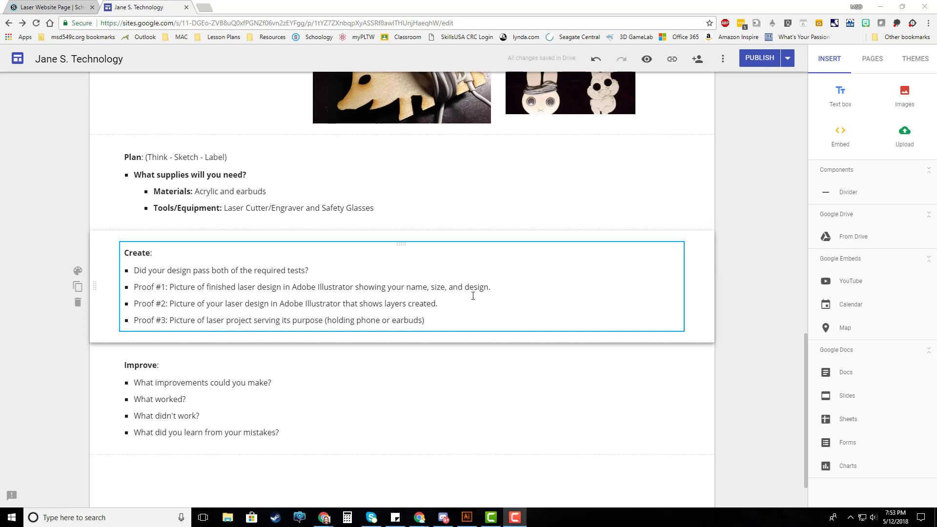
left_click(467, 518)
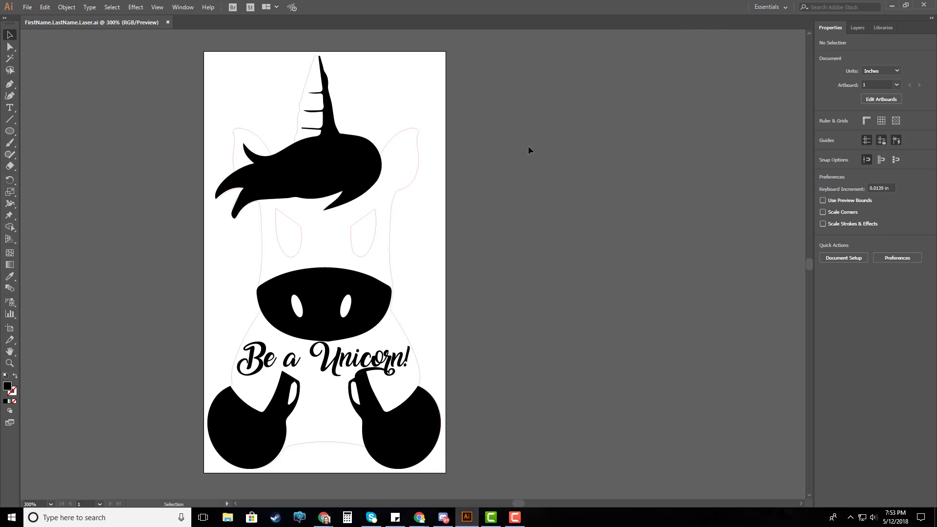
scroll(528, 150, "down", 1)
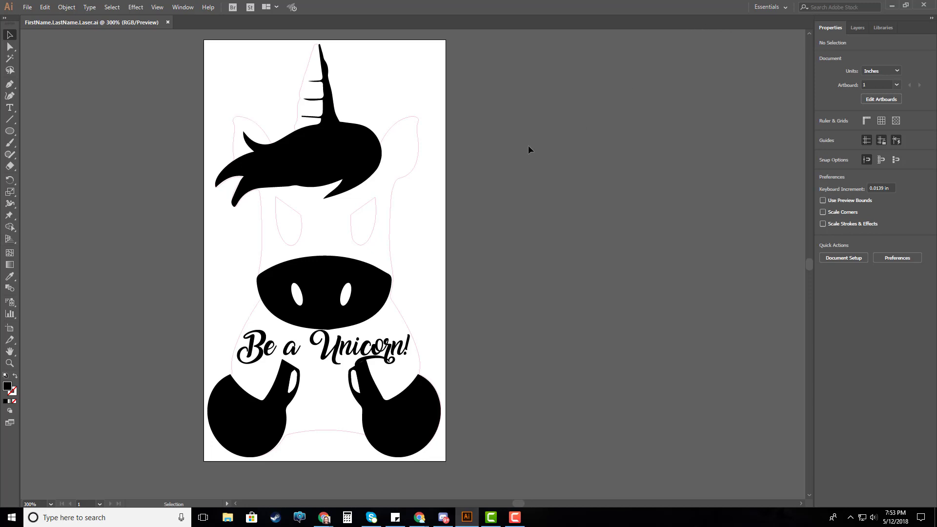
scroll(481, 104, "down", 1)
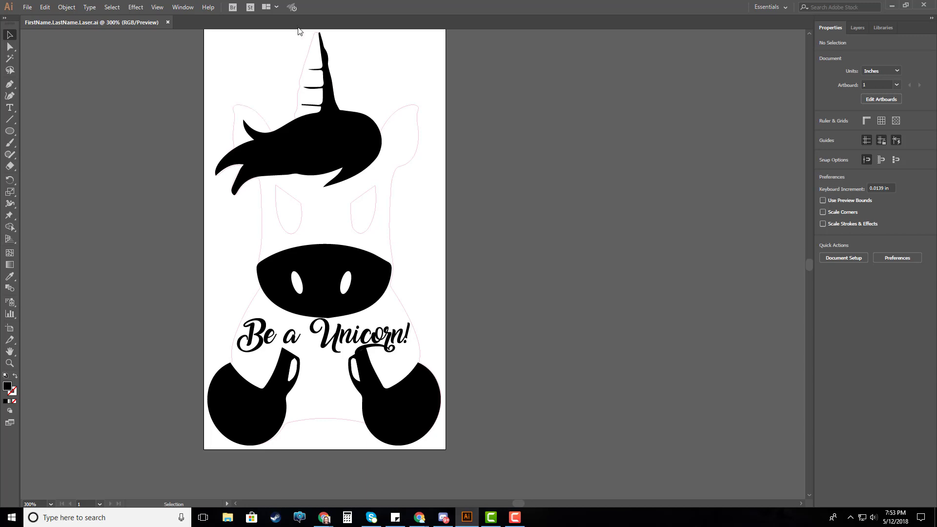
scroll(487, 100, "up", 1)
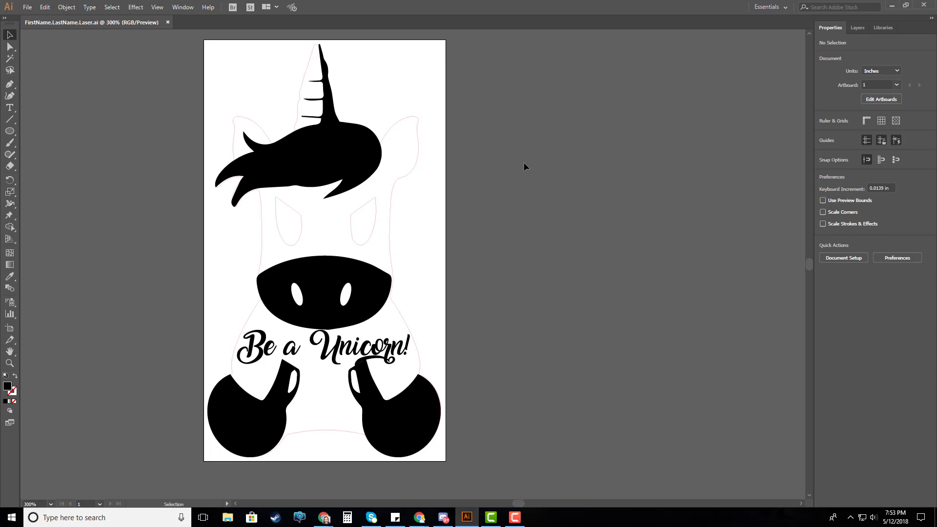
Open Snipping Tool and move its window off the unicorn artwork onto the empty canvas
left_click(9, 519)
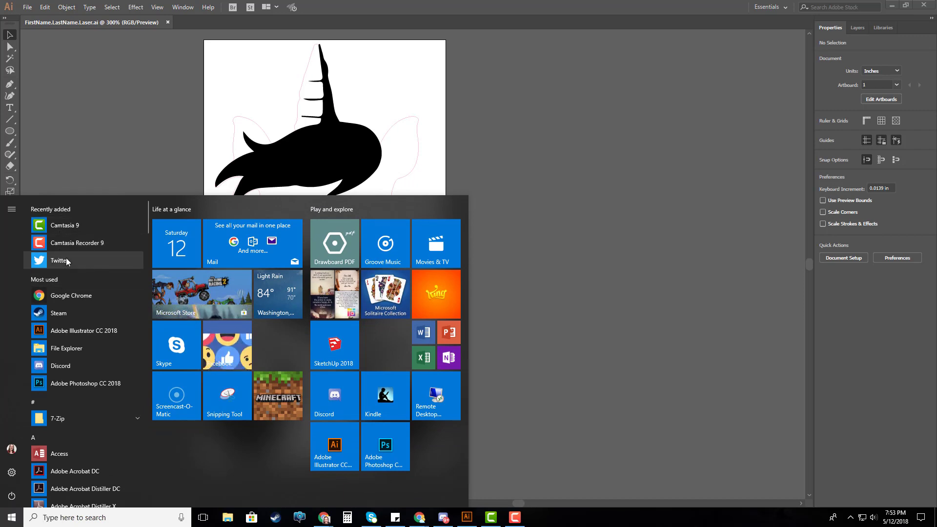
left_click(221, 404)
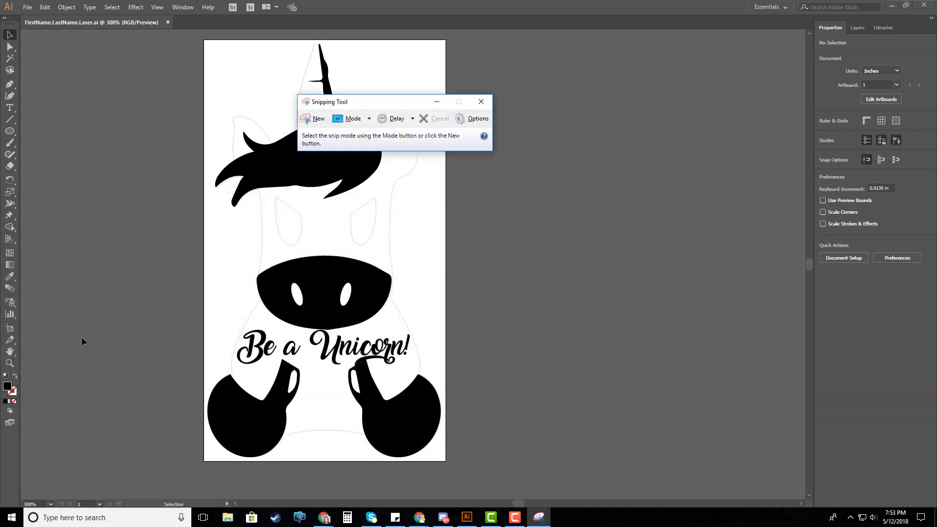
left_click_drag(376, 103, 583, 137)
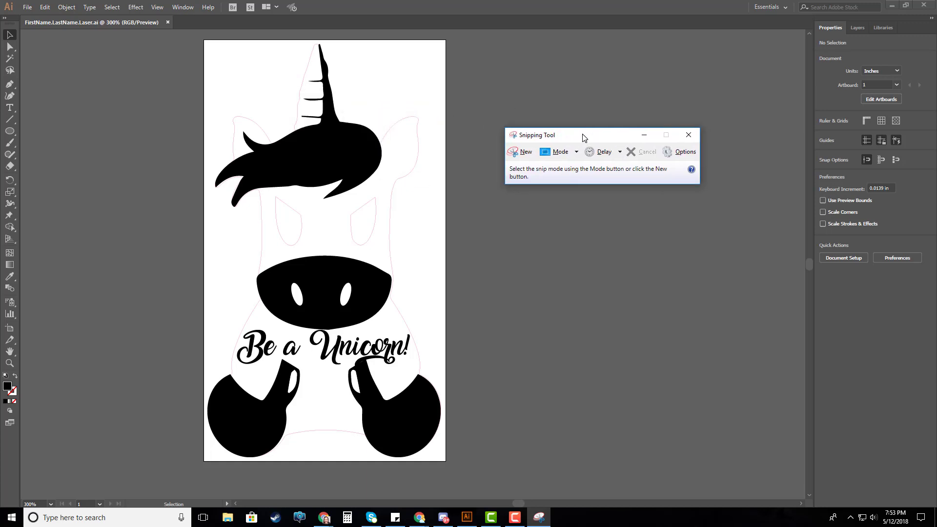
left_click(525, 154)
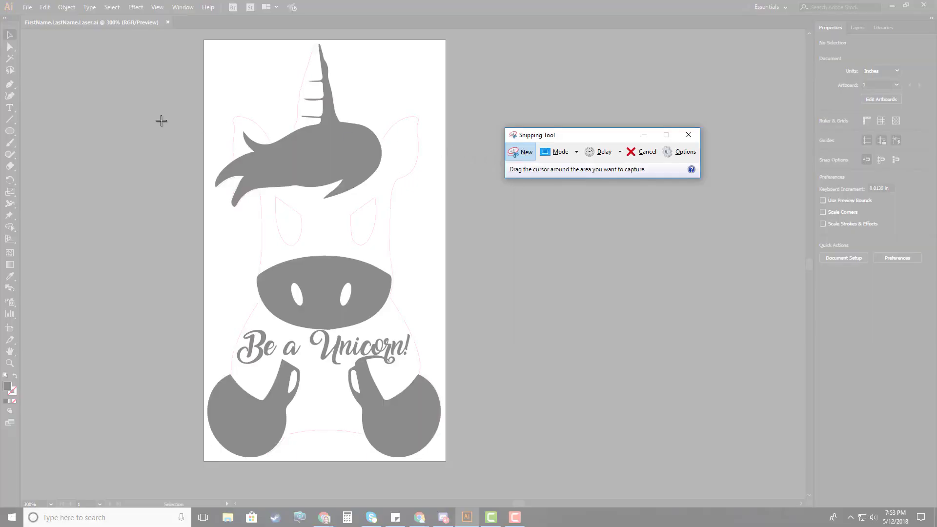
key("Escape")
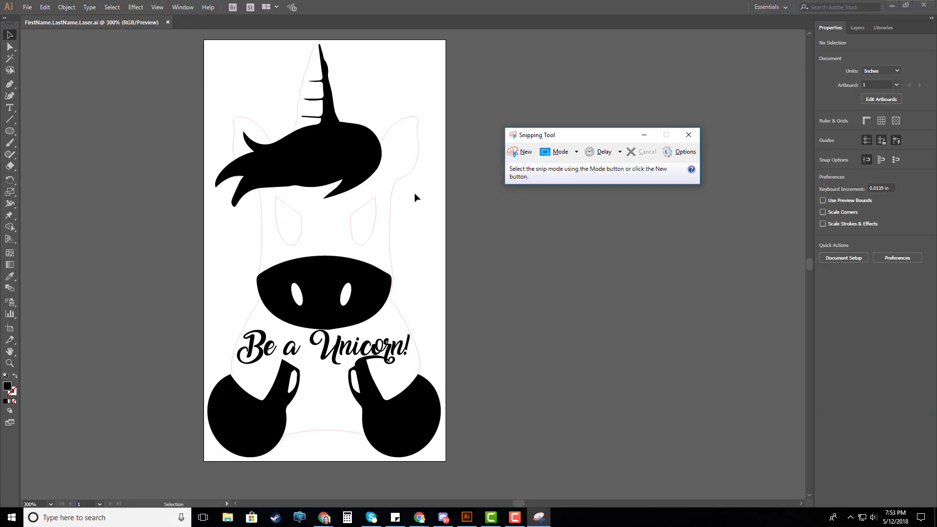
left_click(486, 86)
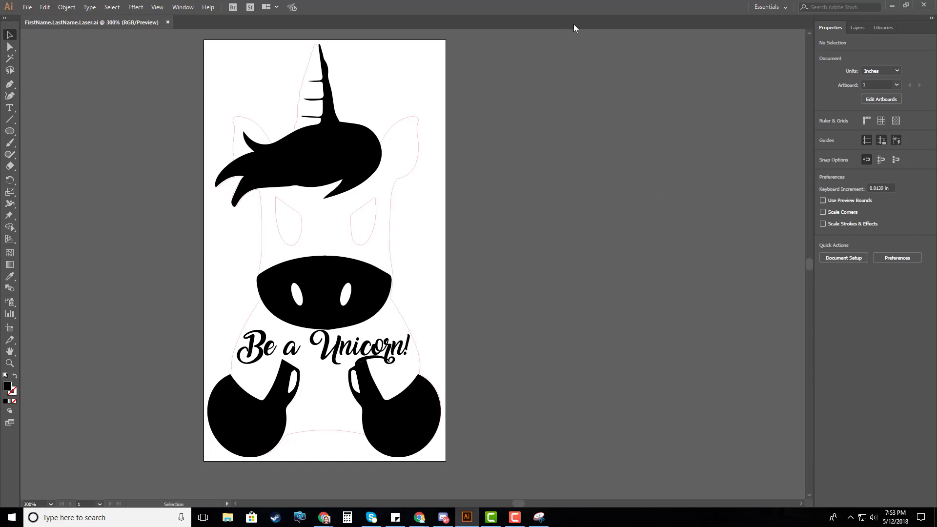
Enter artboard editing to display the artboard dimensions, and snip the area covering the file name, artwork and size properties
left_click(830, 259)
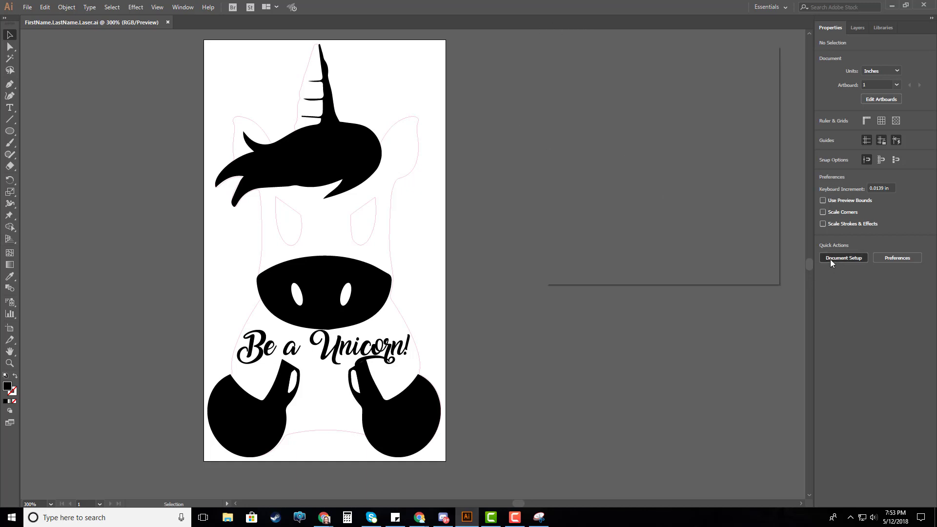
left_click(727, 91)
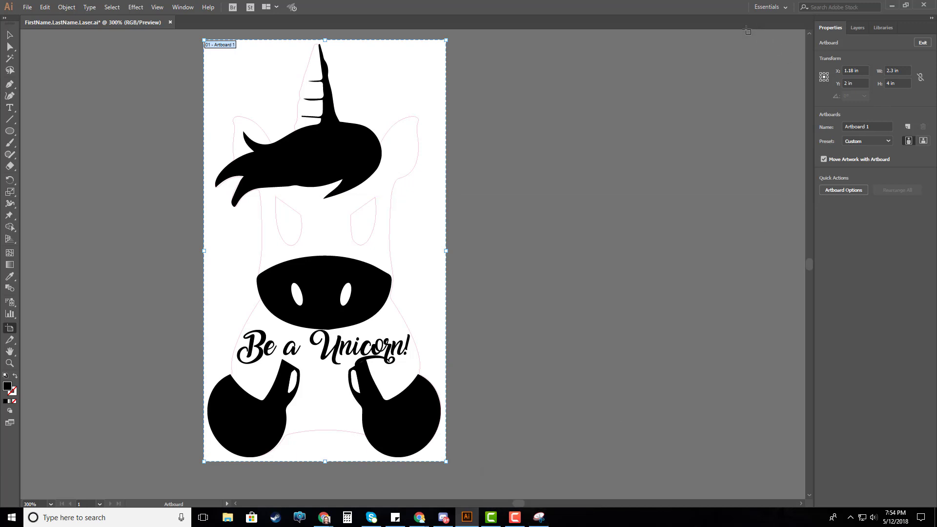
left_click(539, 518)
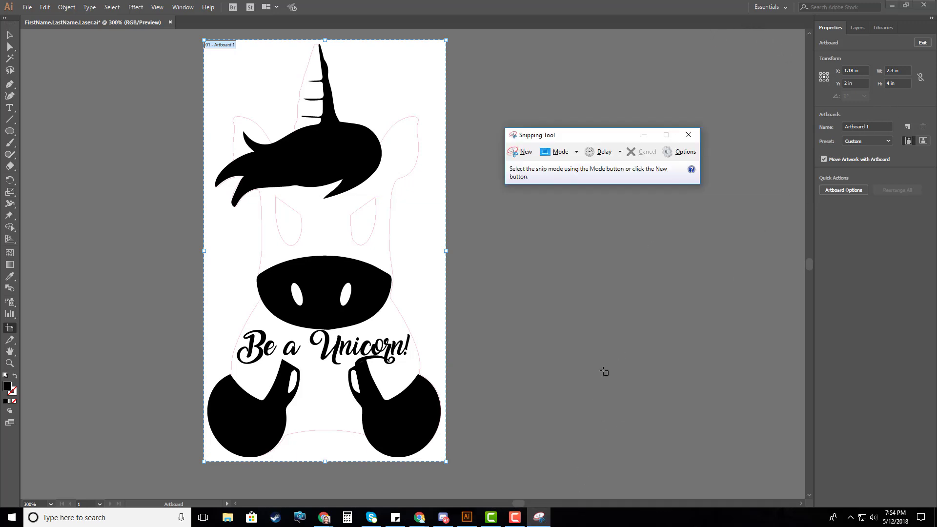
left_click(523, 153)
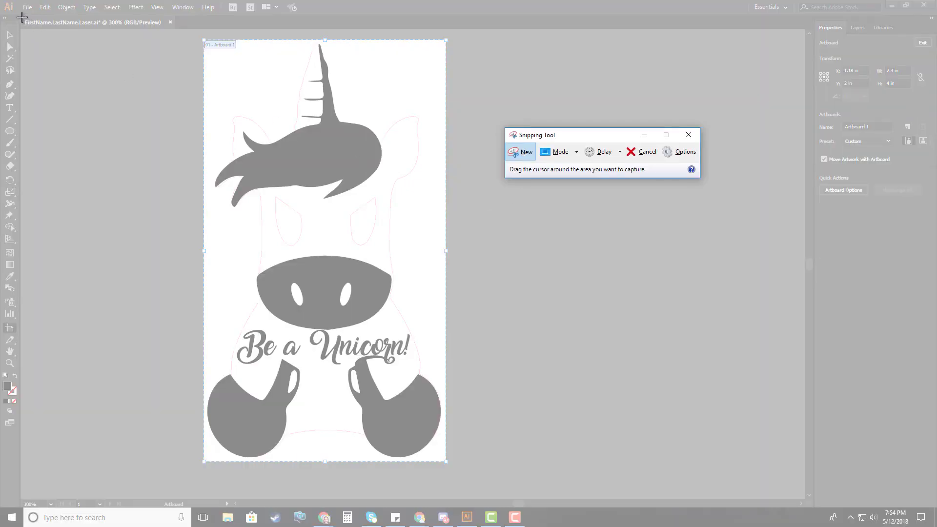
left_click_drag(22, 18, 931, 464)
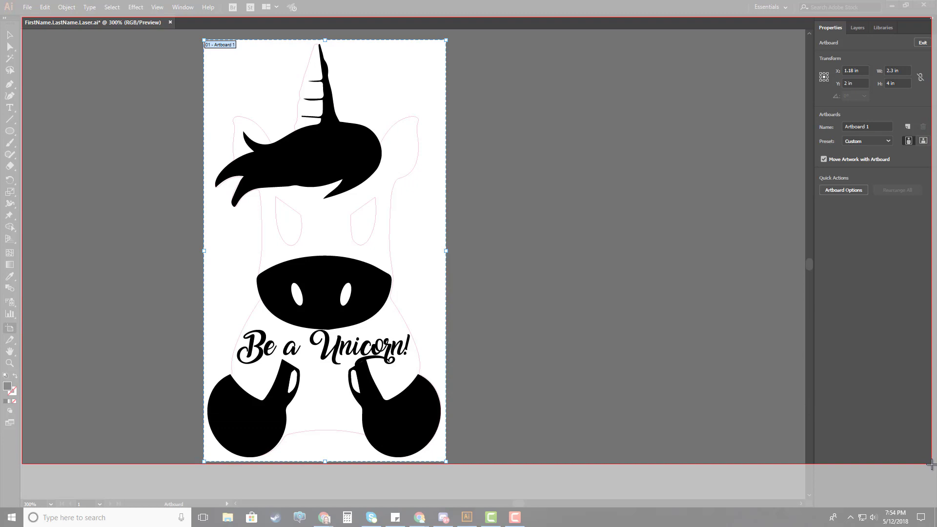
left_click_drag(932, 464, 932, 464)
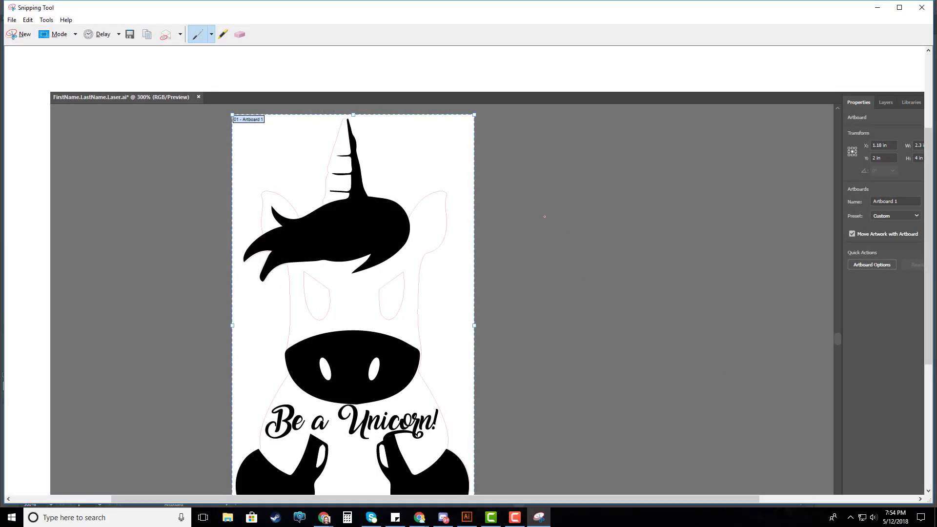
Start saving the snip and browse to the Laser Engraving folder inside MAC > Tech 17-18 on the network drive
scroll(469, 224, "down", 1)
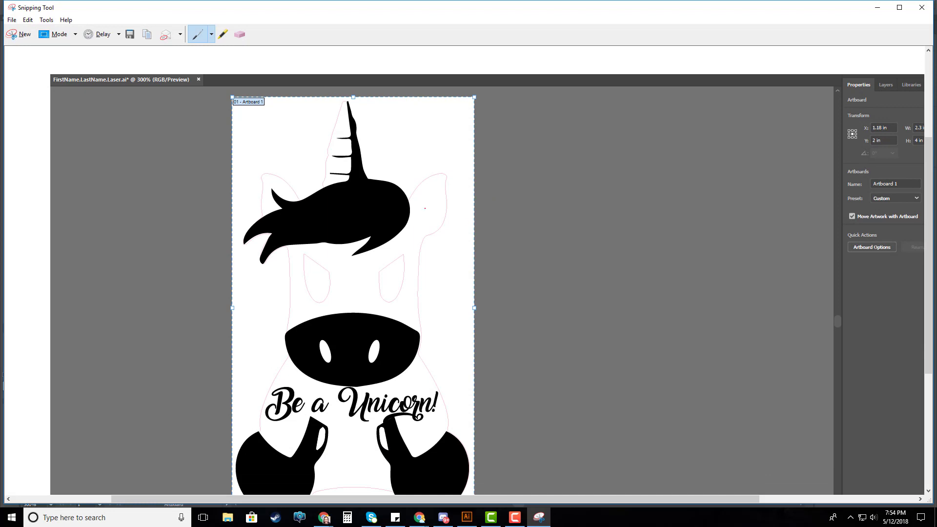
left_click(129, 34)
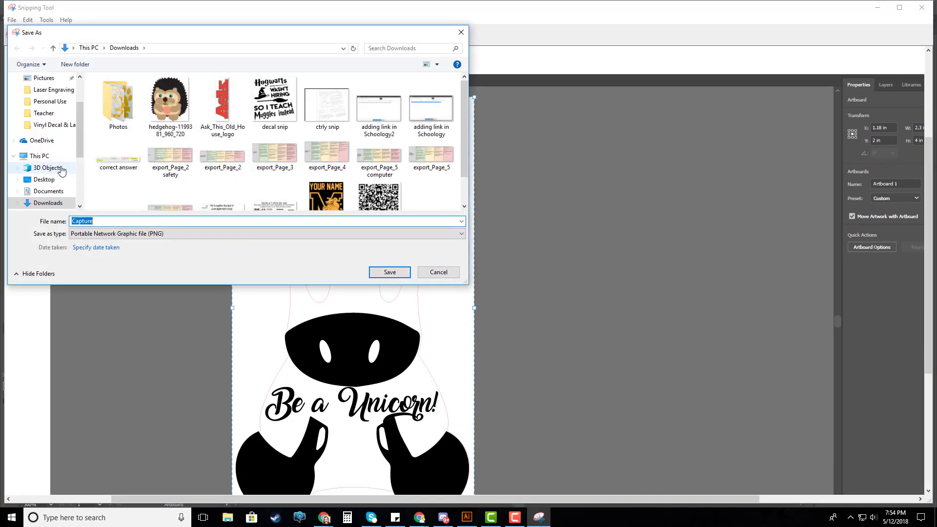
scroll(54, 171, "down", 2)
scroll(54, 180, "up", 2)
scroll(57, 191, "down", 1)
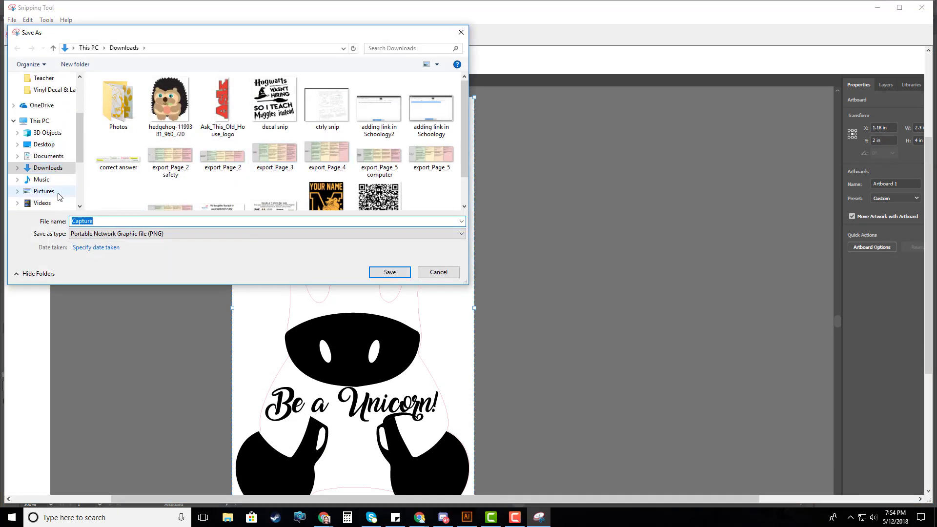
scroll(59, 195, "down", 1)
scroll(58, 194, "down", 1)
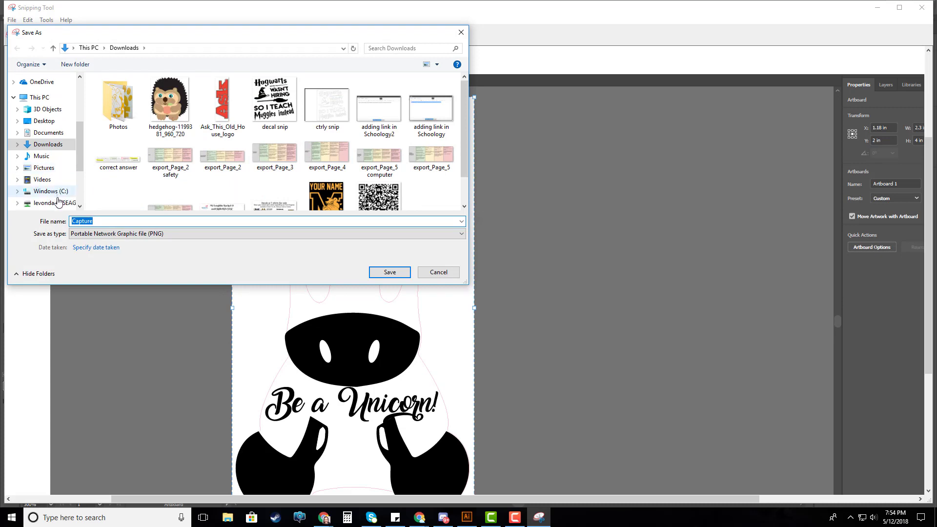
left_click(54, 202)
scroll(125, 184, "down", 3)
scroll(125, 184, "down", 1)
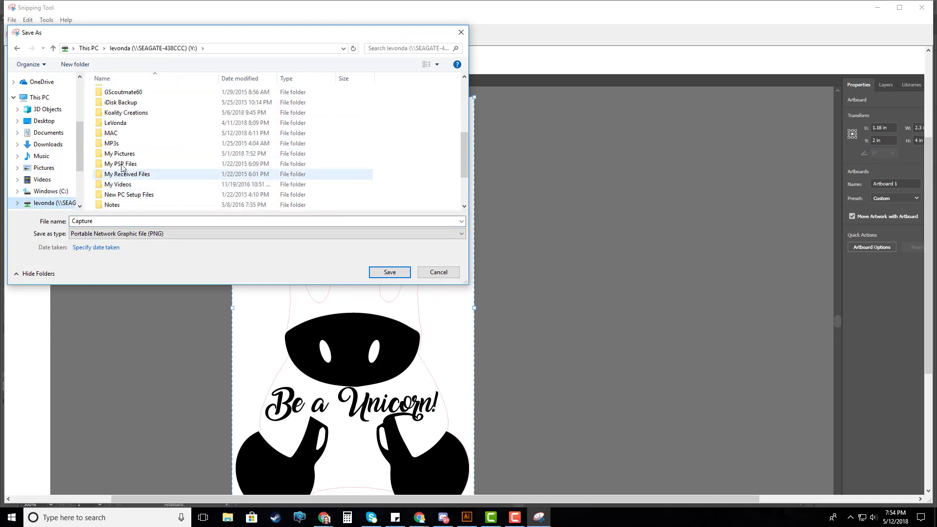
left_click(124, 133)
scroll(143, 163, "down", 2)
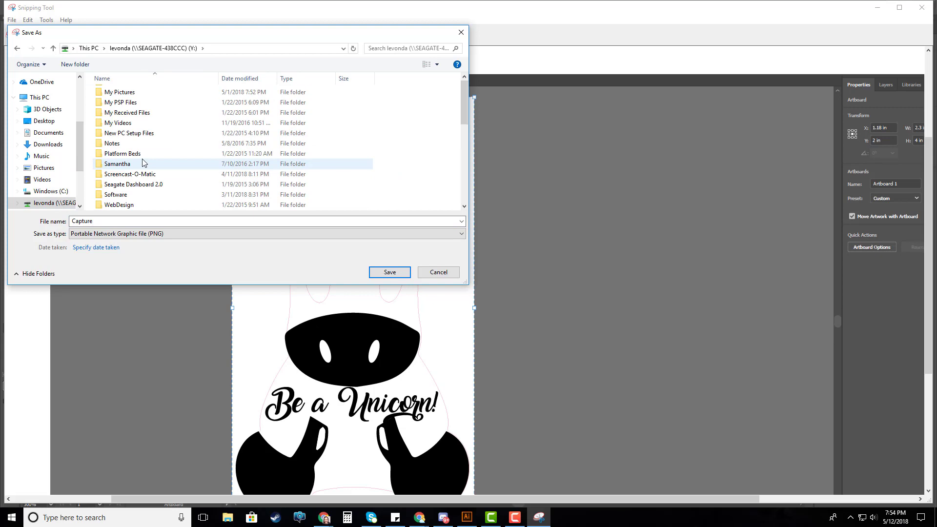
key("Return")
scroll(143, 164, "down", 4)
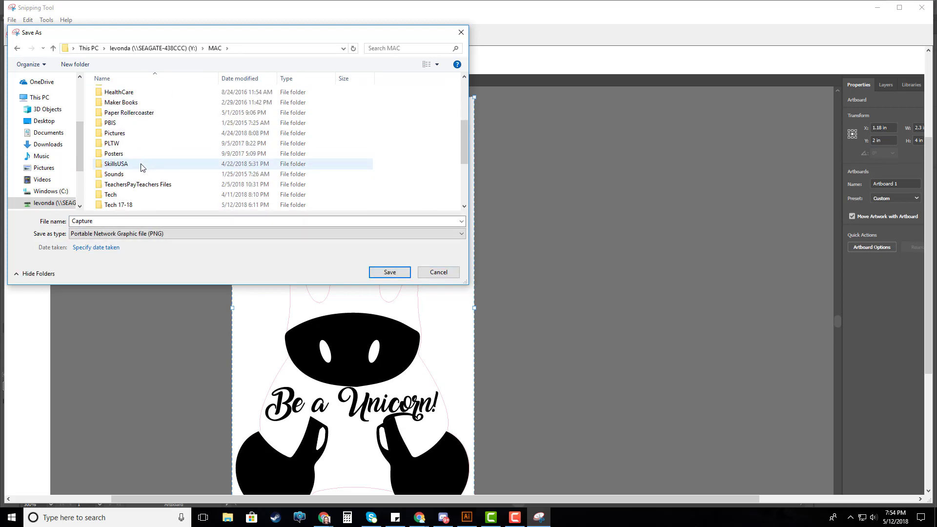
double_click(128, 204)
double_click(132, 98)
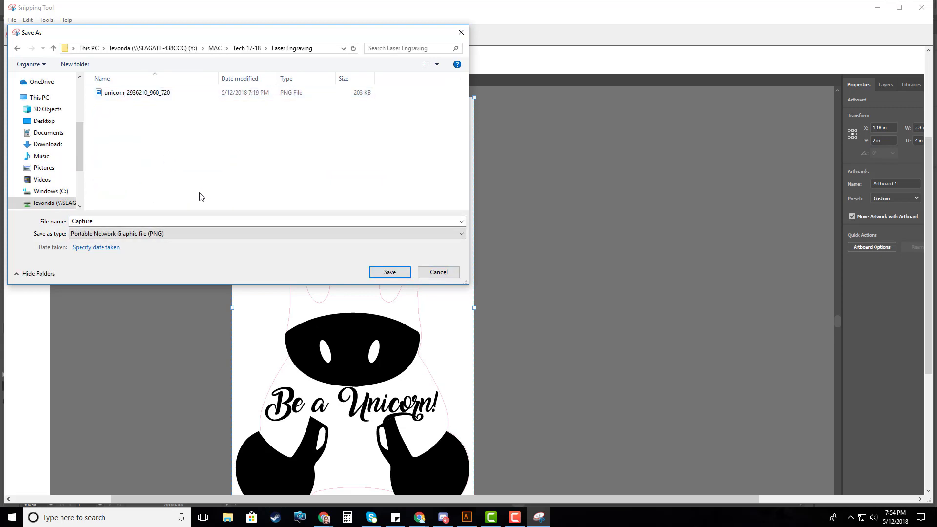
Save the snip as a PNG named "laser design" and minimize Snipping Tool to return to Illustrator
left_click(166, 218)
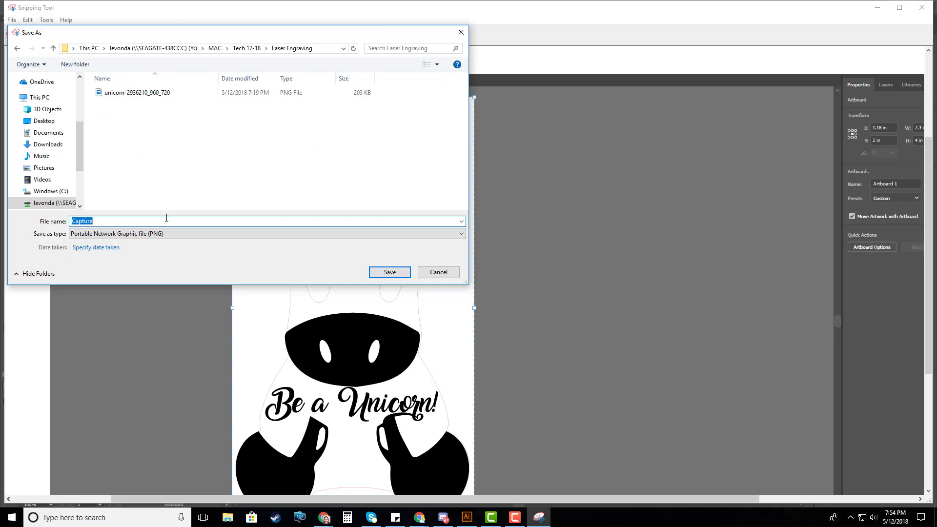
type("design")
key("Home")
type("laser")
left_click(389, 274)
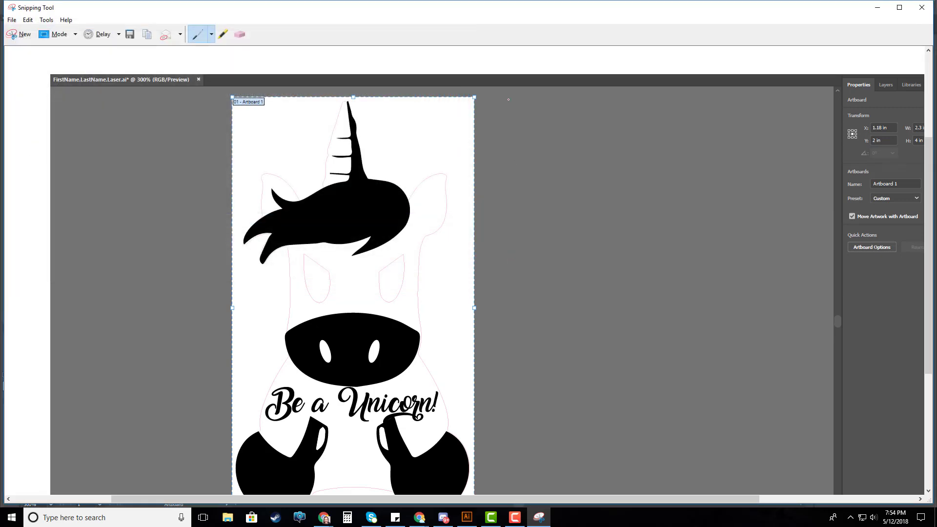
left_click(877, 7)
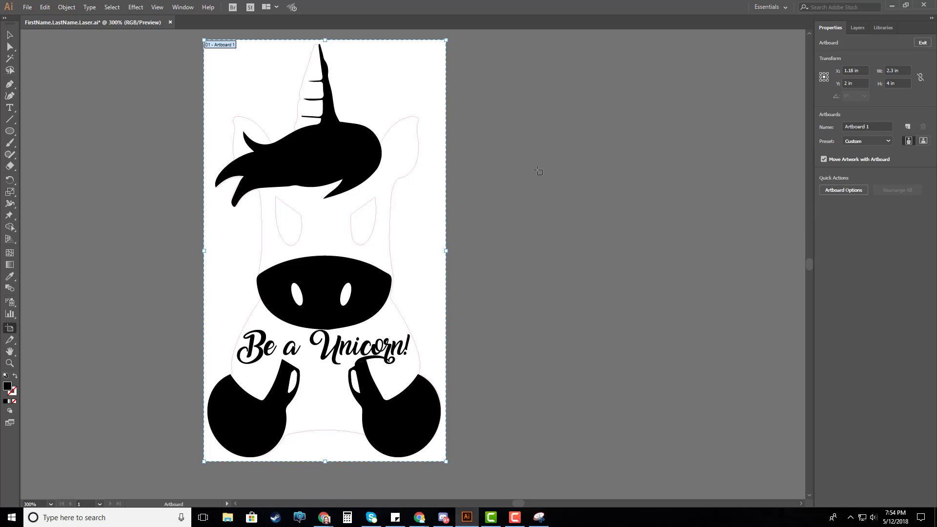
Leave artboard editing and inspect the unicorn design in Outline view before returning to Preview
left_click(10, 35)
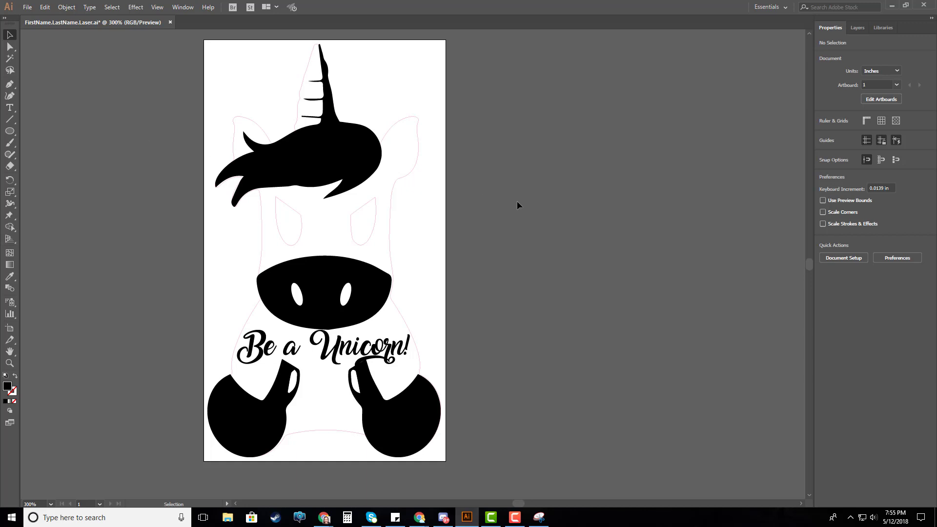
key("ctrl+y")
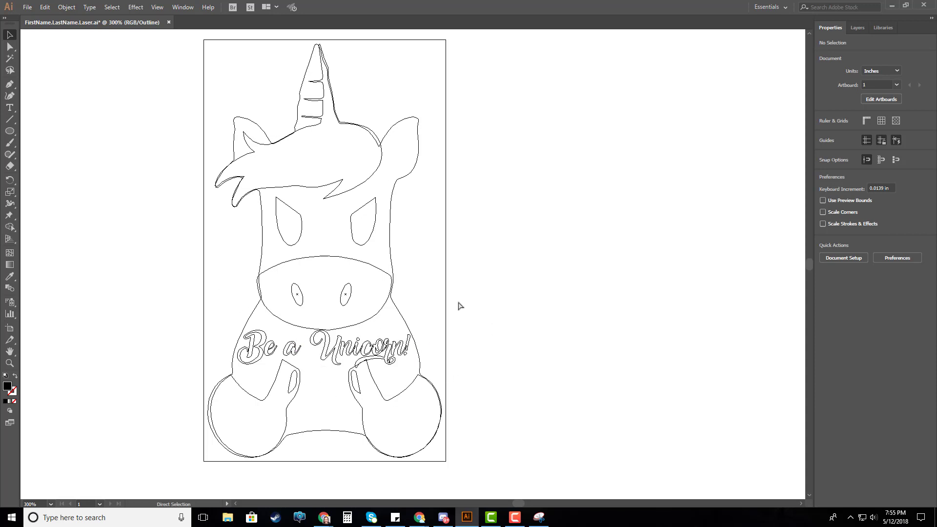
key("ctrl+y")
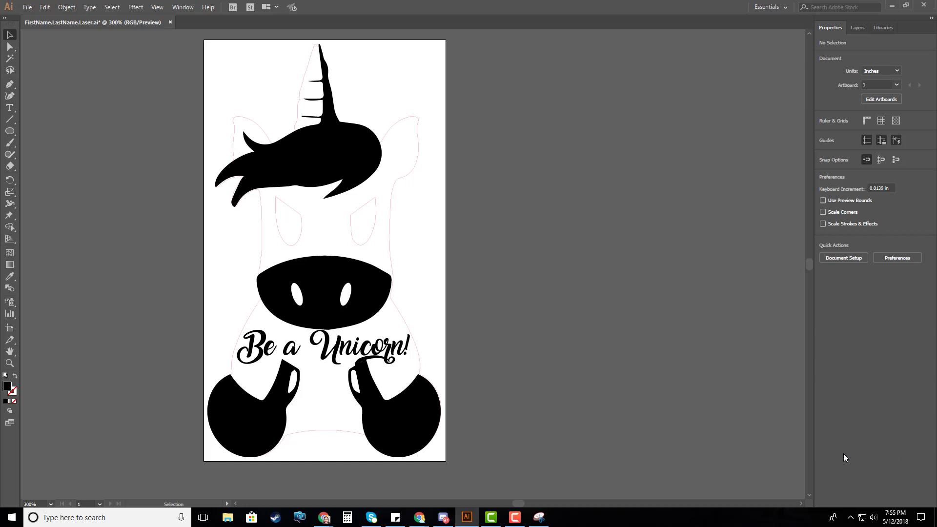
Show the document's layers, bring the artboard beside them, and hide the Engrave layer so only the Cut lines display
left_click(859, 27)
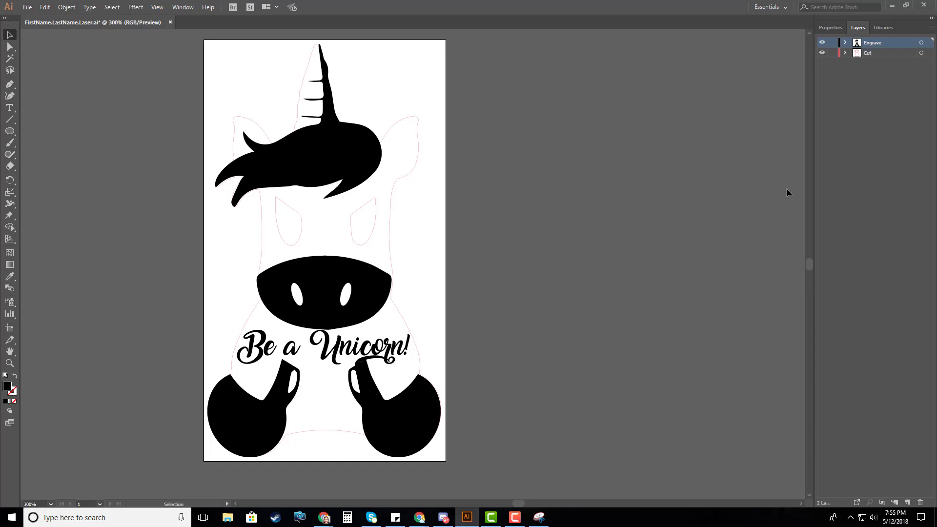
left_click_drag(518, 503, 510, 503)
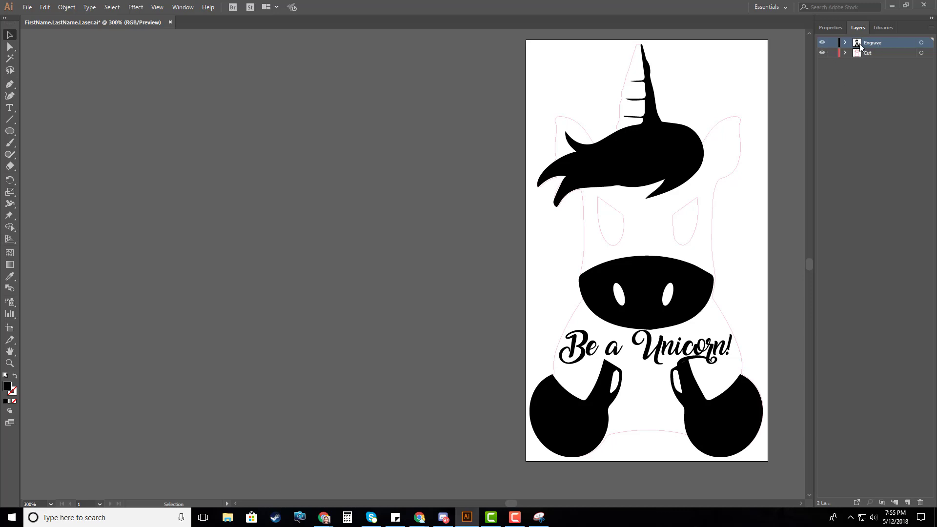
left_click(822, 43)
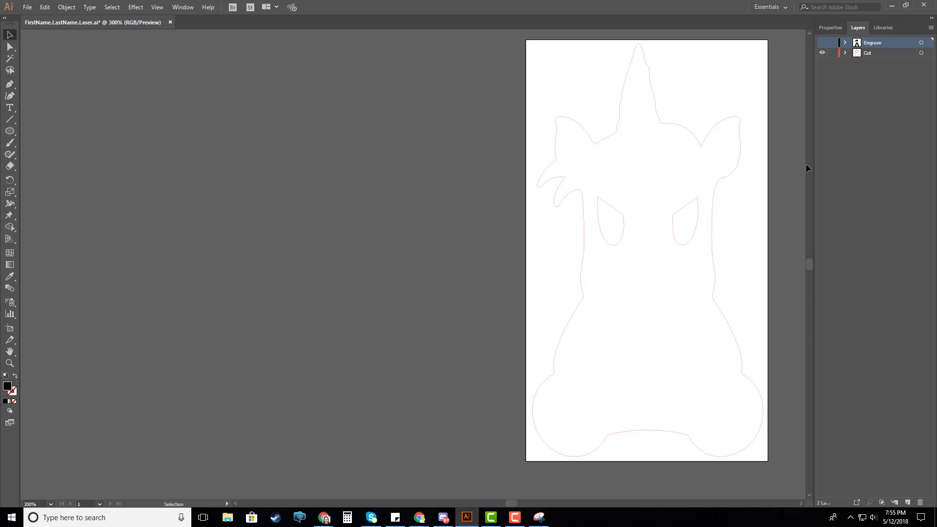
Highlight the Cut layer and take a new Snipping Tool capture of the artboard together with the layers list
left_click(876, 54)
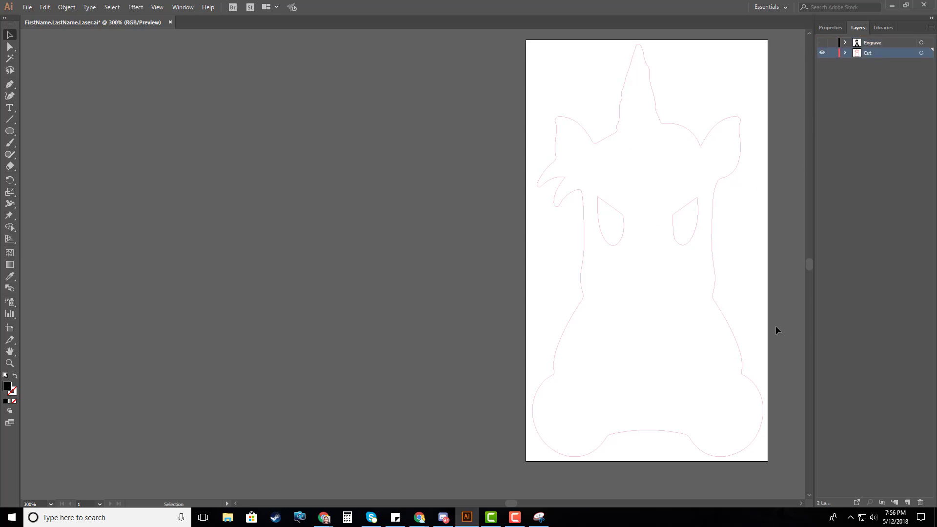
left_click(542, 523)
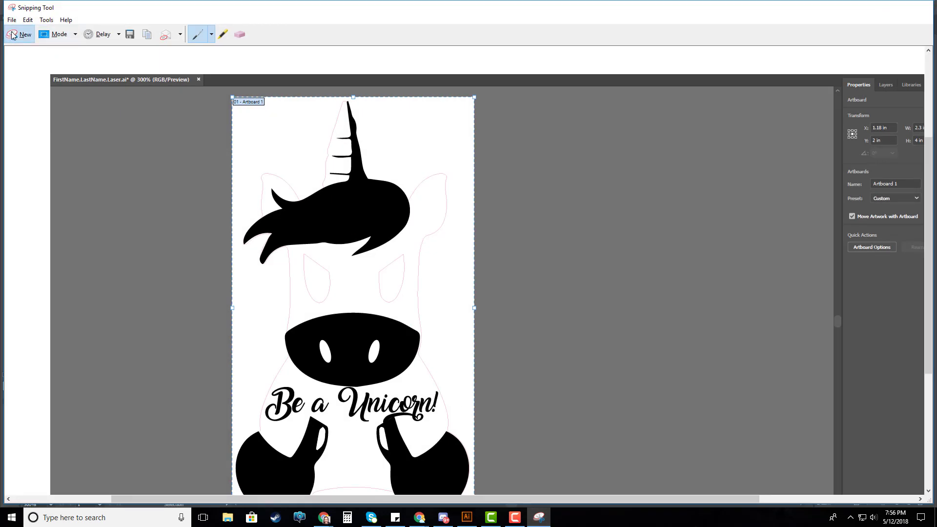
left_click(19, 34)
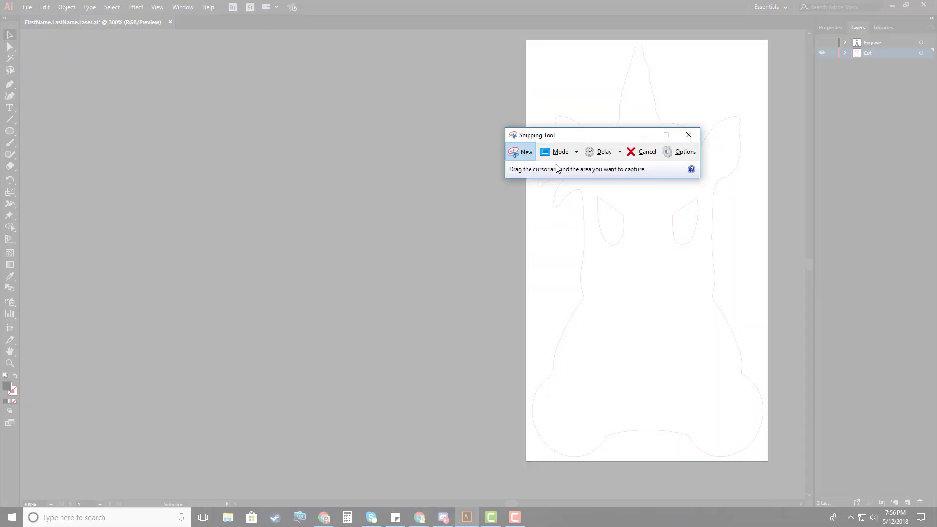
left_click_drag(576, 135, 291, 81)
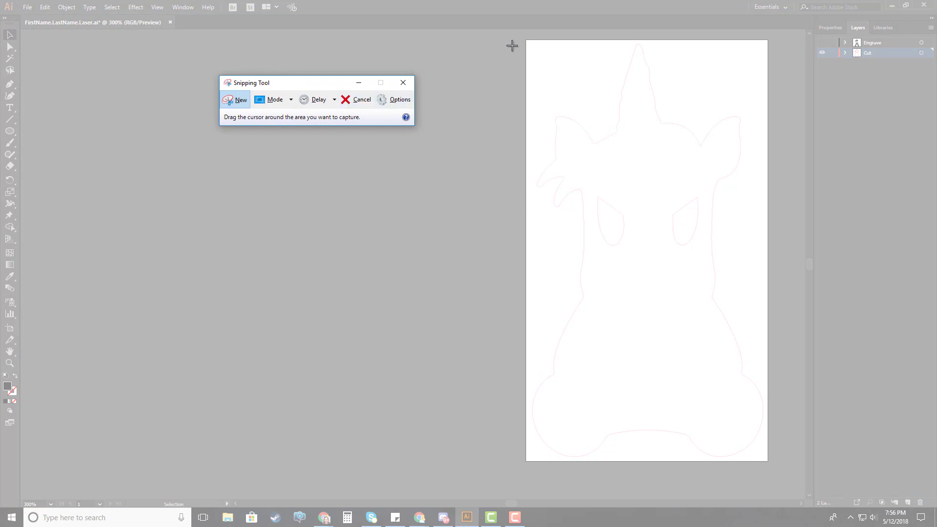
left_click_drag(520, 33, 932, 464)
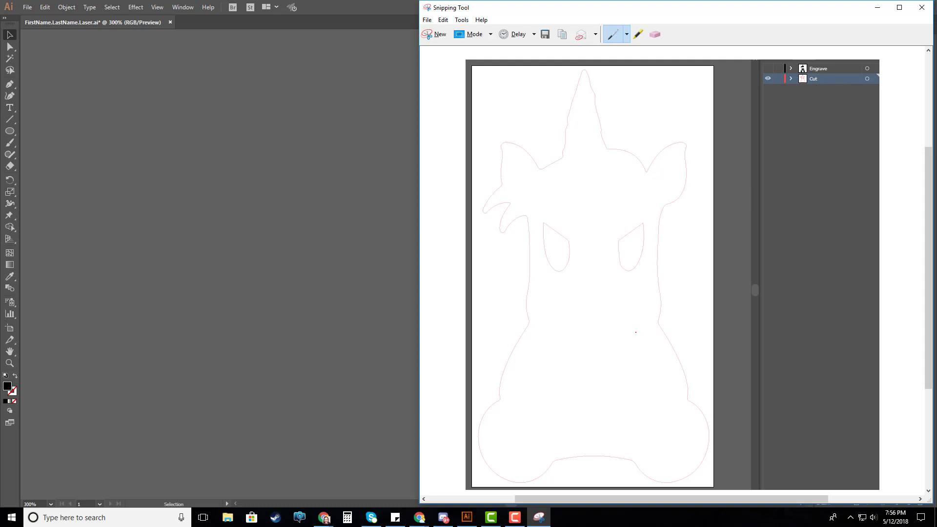
Save the snip as a PNG named "laser cut layer" in the Laser Engraving folder
left_click(545, 35)
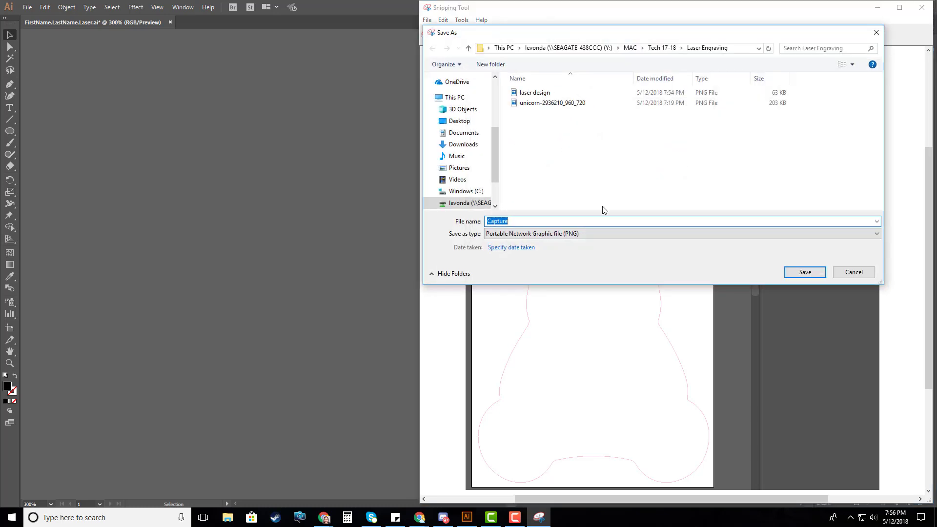
type("laser")
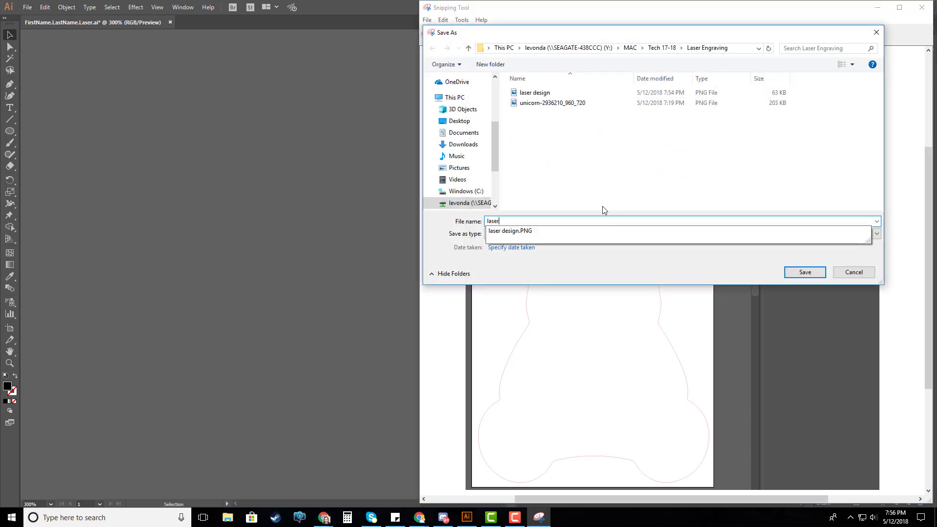
type(" cut lines")
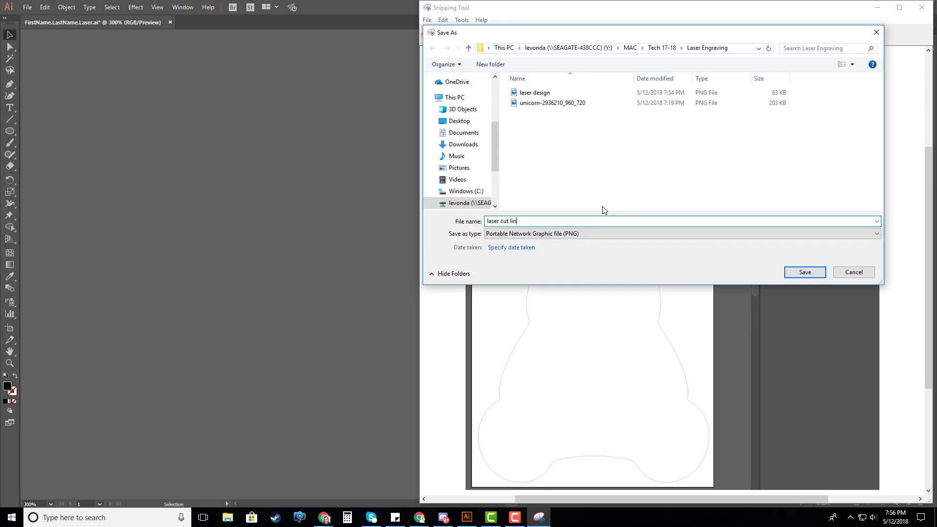
key("BackSpace")
key("BackSpace")
type("ayer")
key("Return")
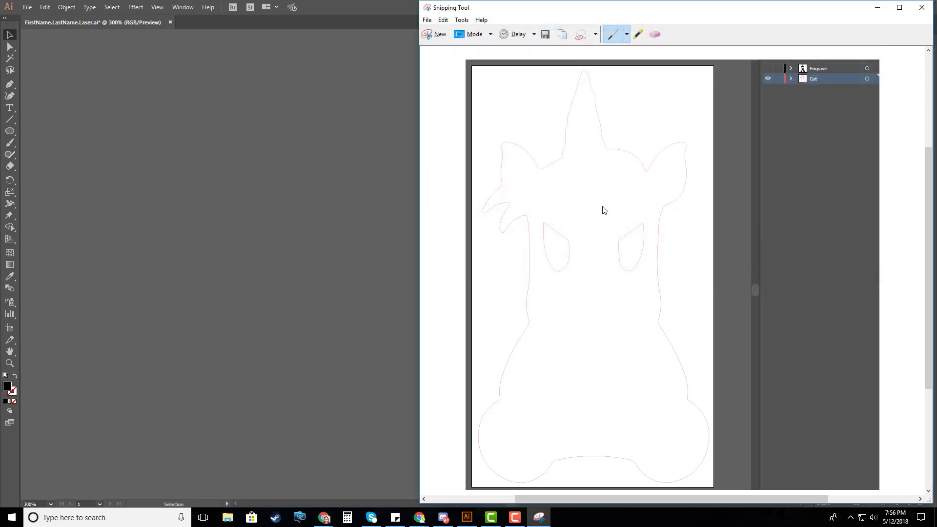
Return to Illustrator, show the Engrave layer and hide the Cut layer
left_click(350, 66)
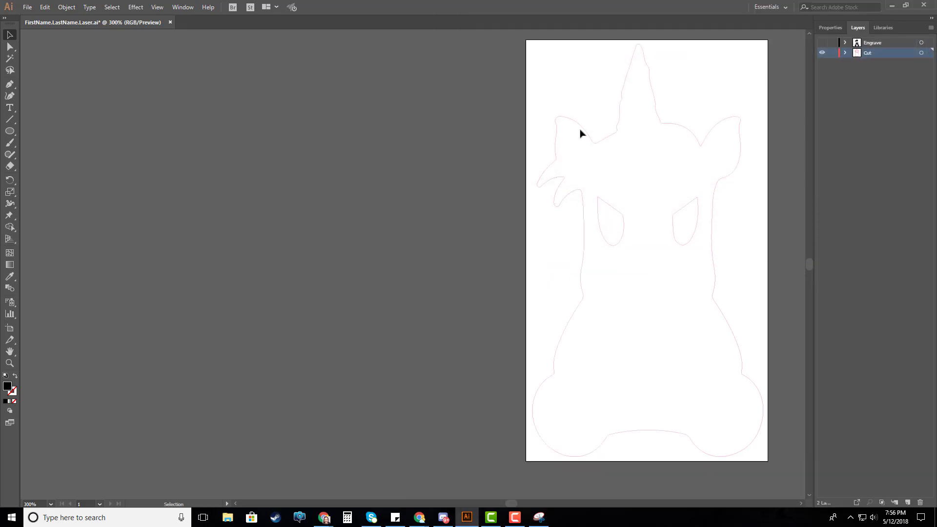
left_click(822, 43)
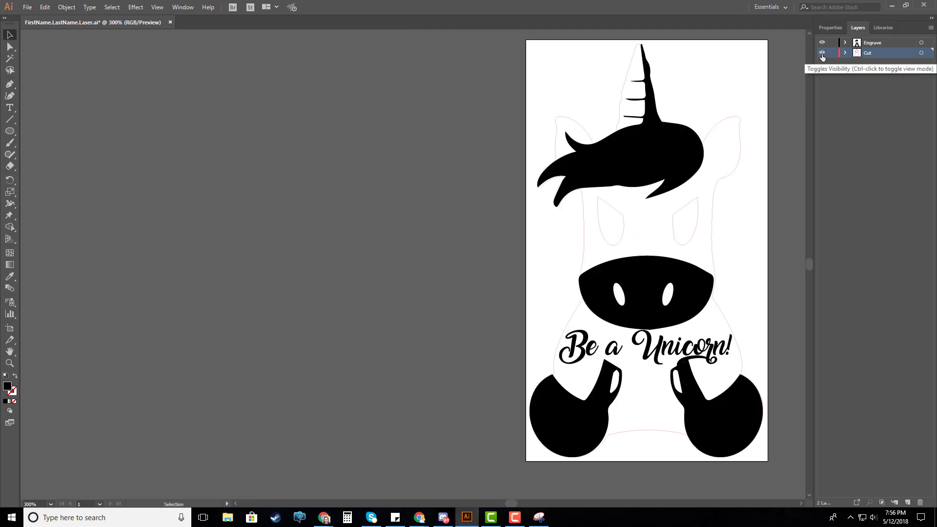
left_click(822, 53)
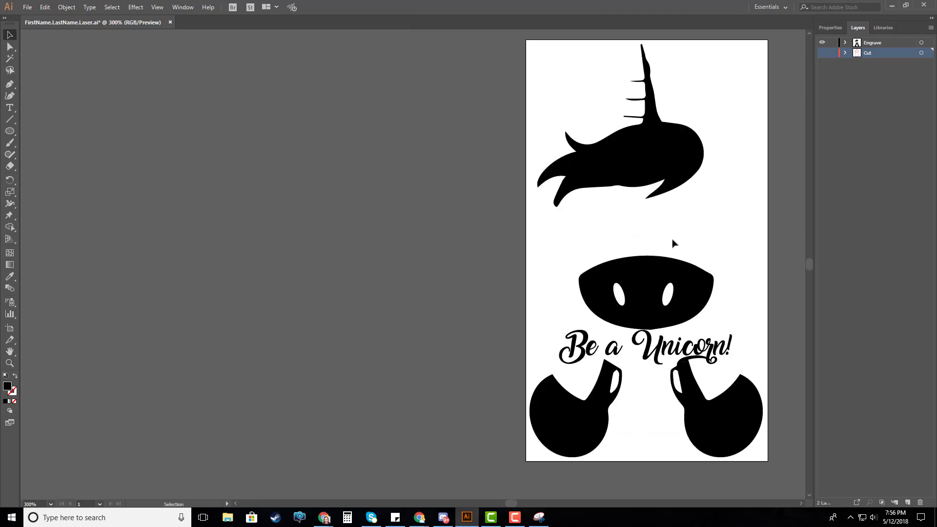
Take a new Snipping Tool capture of the engrave-only artboard together with the layers list
left_click(539, 519)
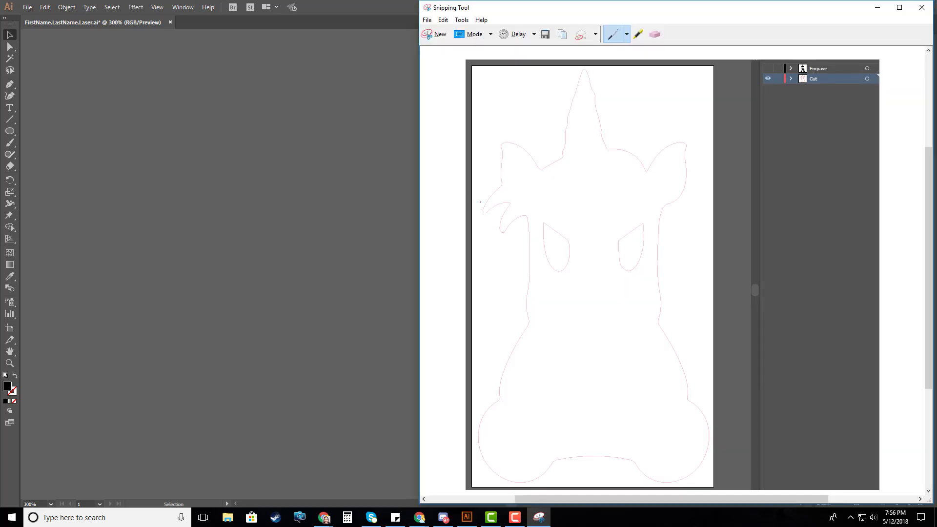
left_click(436, 35)
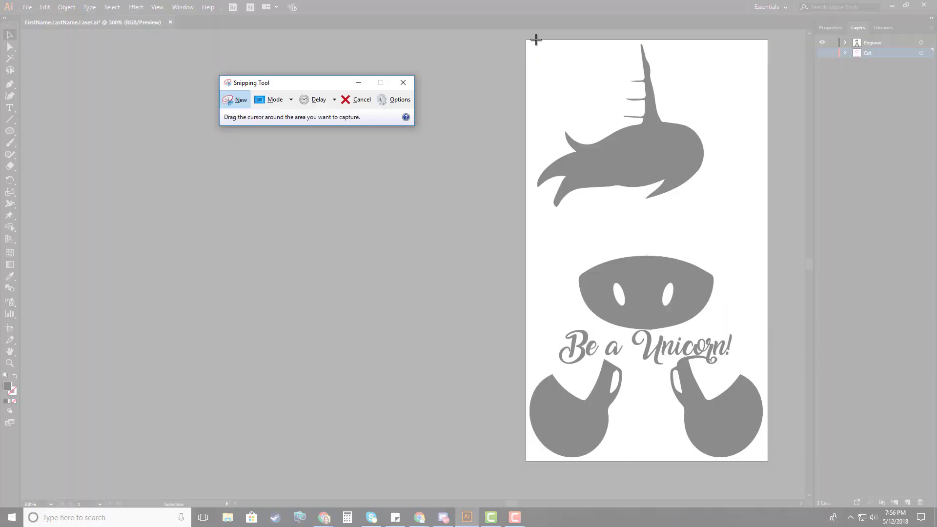
left_click_drag(518, 31, 906, 468)
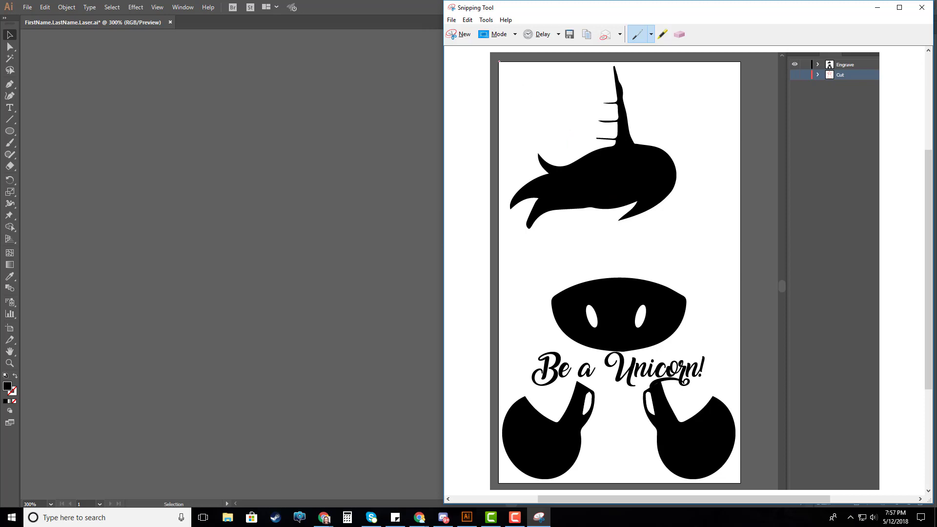
Save the snip as a PNG named "laser engrave layer", basing the name on the existing cut layer file
left_click(570, 34)
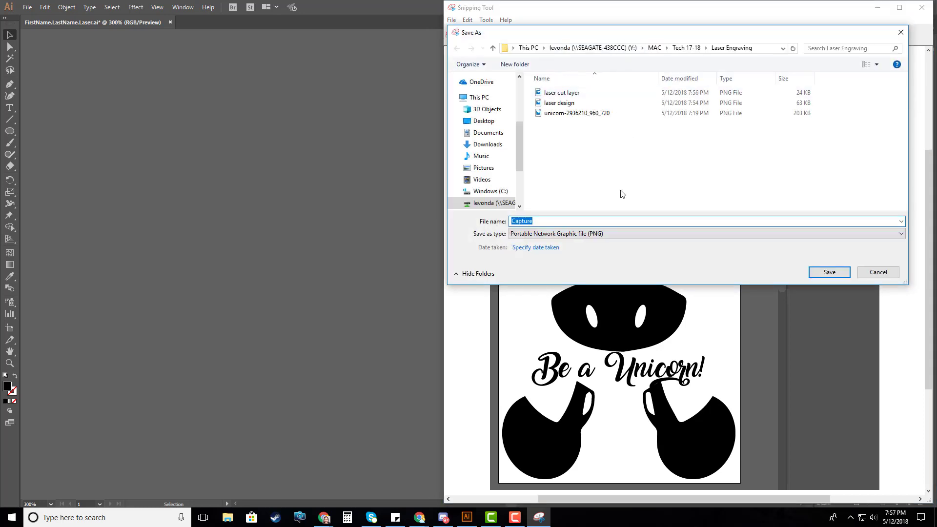
left_click(563, 93)
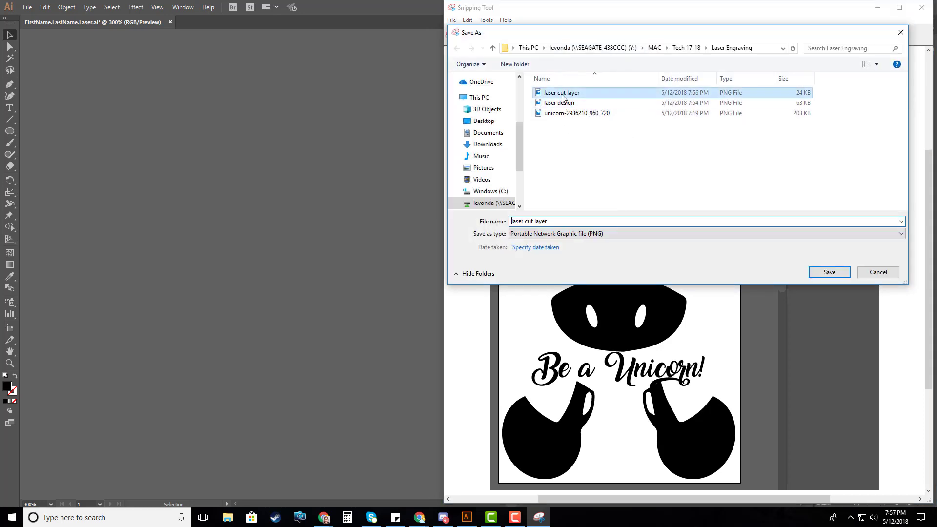
left_click(537, 222)
left_click(533, 222)
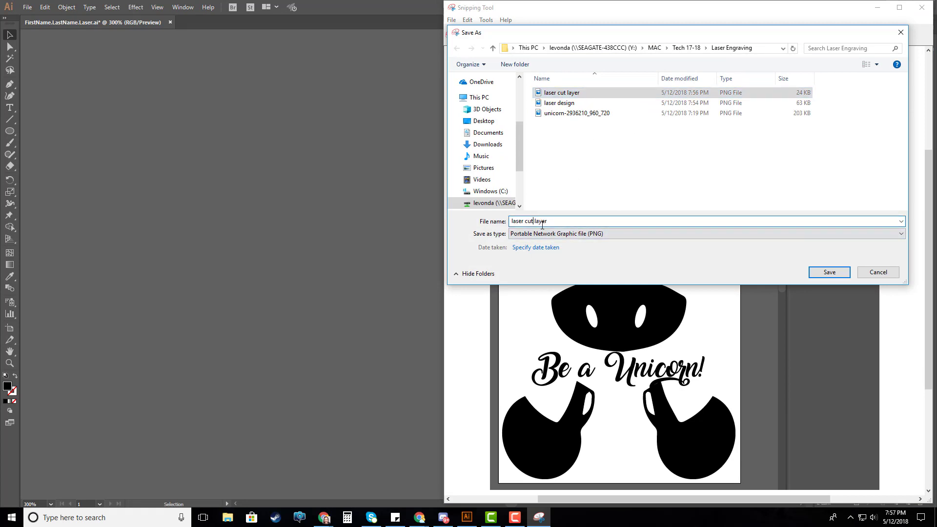
key("BackSpace")
key("BackSpace")
key("BackSpace")
type("engra")
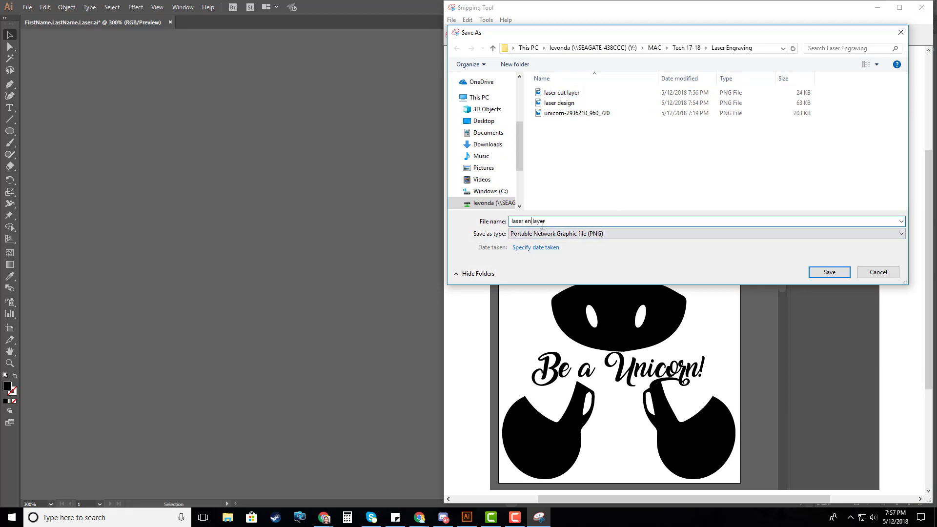
type("ve")
key("Return")
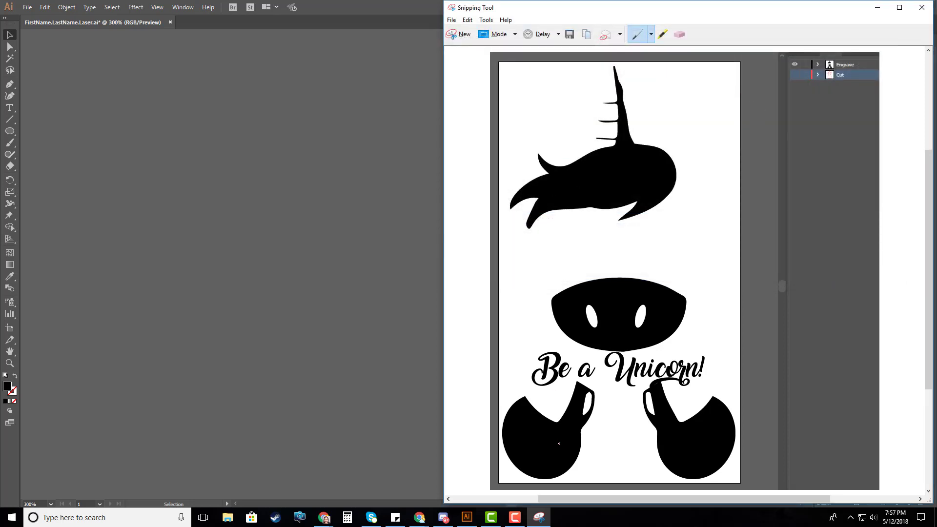
Switch to the Google Sites page in Chrome and answer the required-tests question under Create with "Yes, my design passed all required tests."
left_click(876, 7)
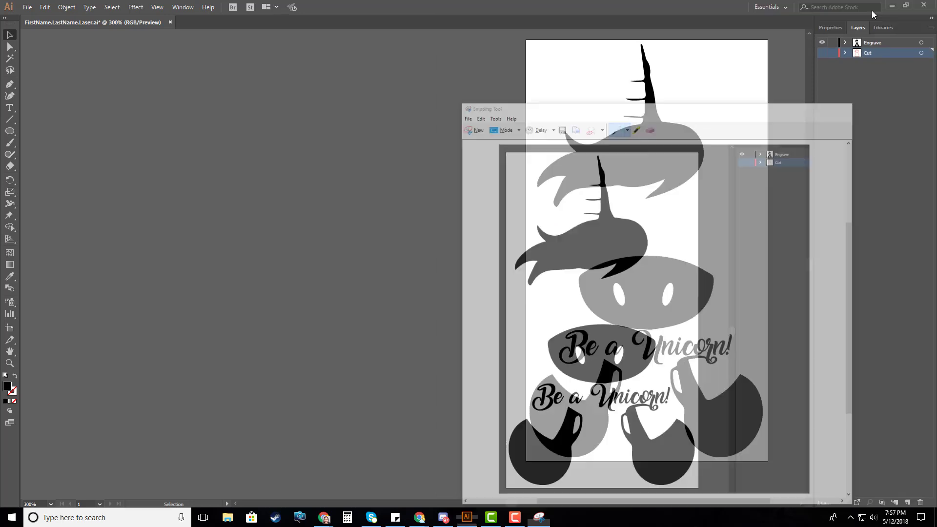
left_click(881, 6)
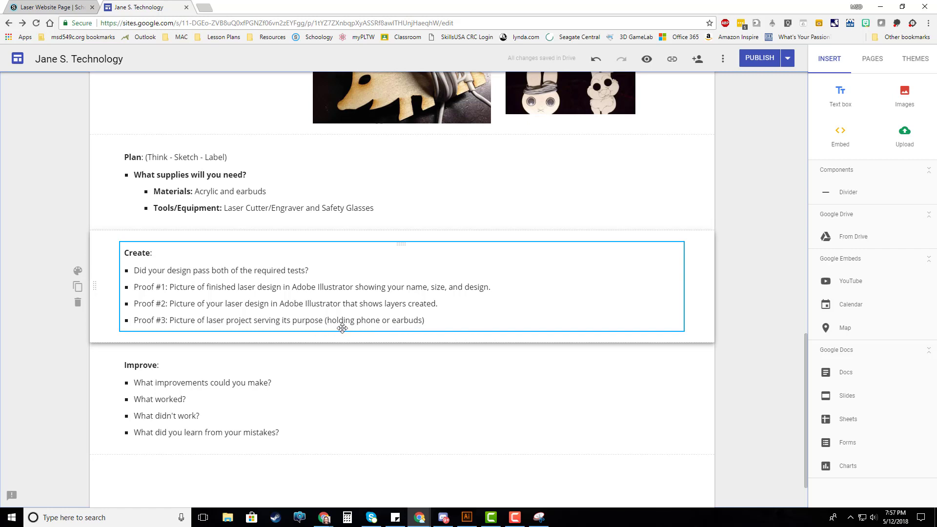
left_click(314, 268)
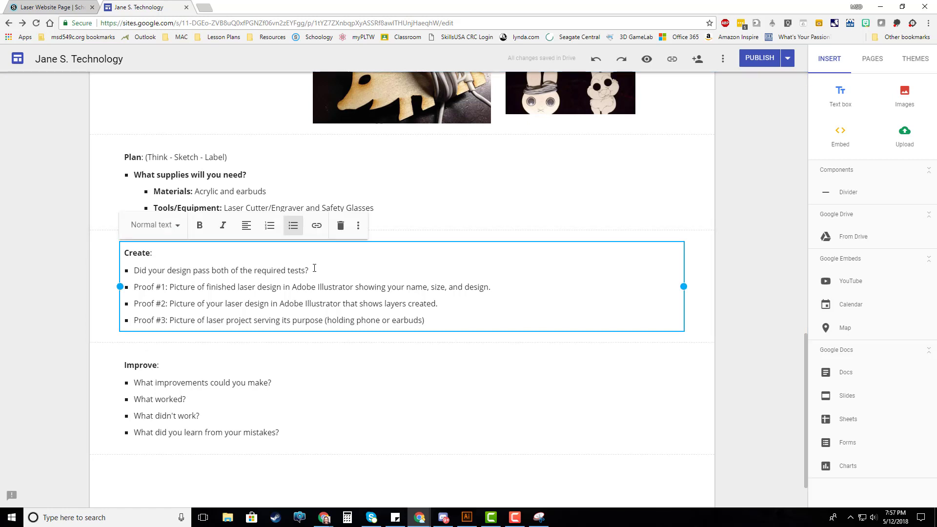
type("Yes, min")
key("BackSpace")
key("BackSpace")
type("y design passed ")
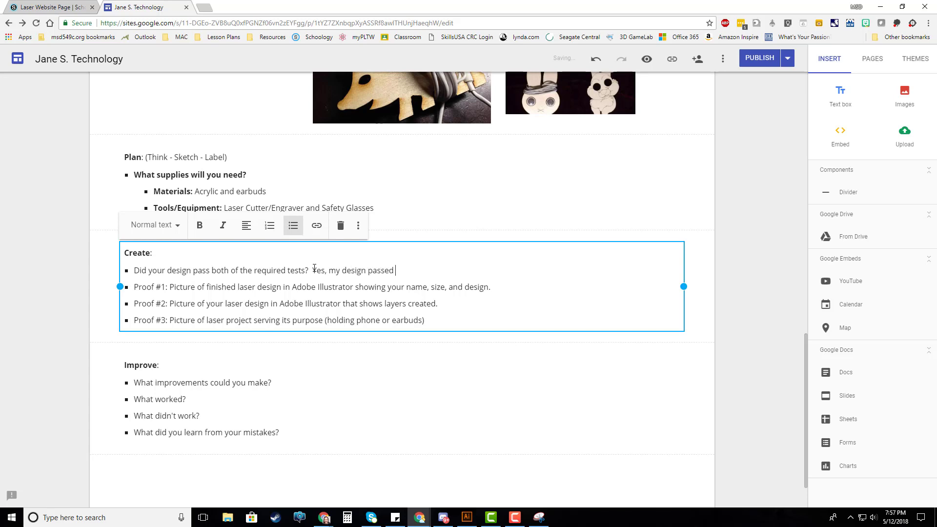
type("all required tests.")
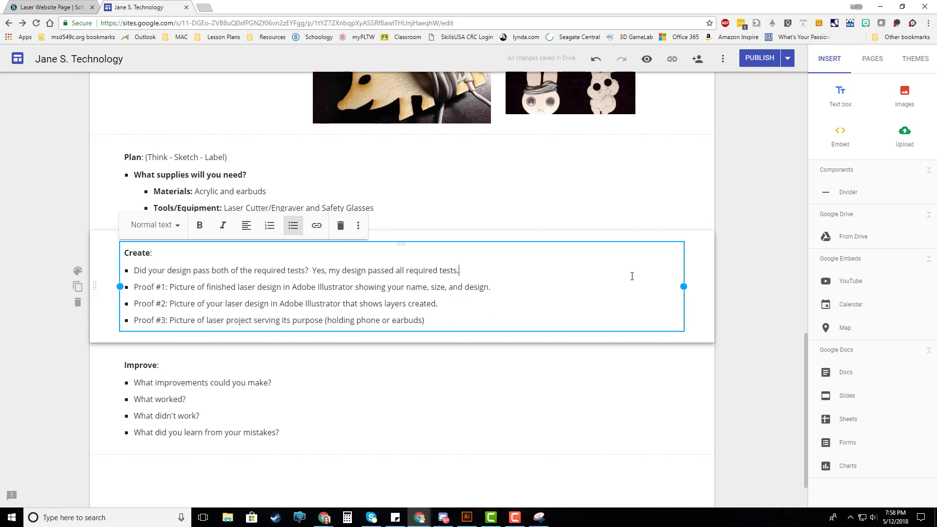
Upload the "laser cut layer", "laser design" and "laser engrave layer" images from the Laser Engraving folder to the page
left_click(905, 137)
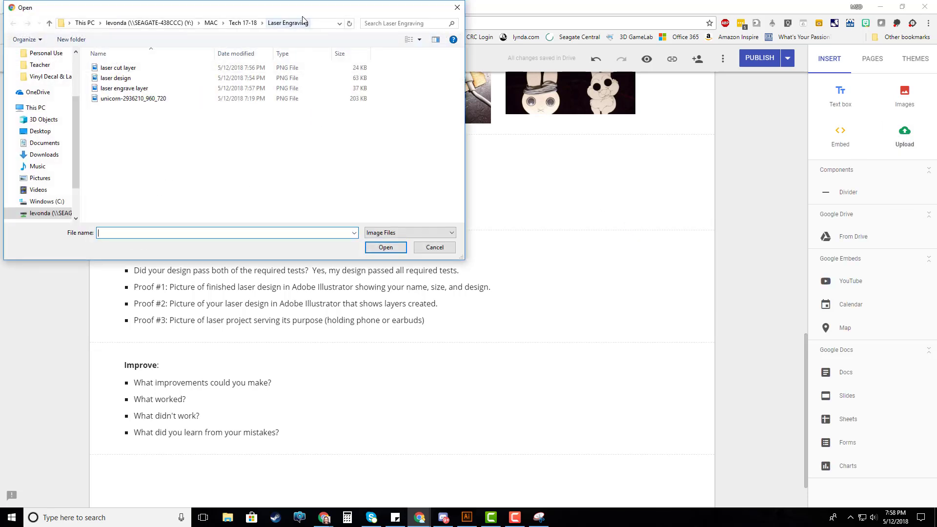
left_click_drag(300, 14, 631, 66)
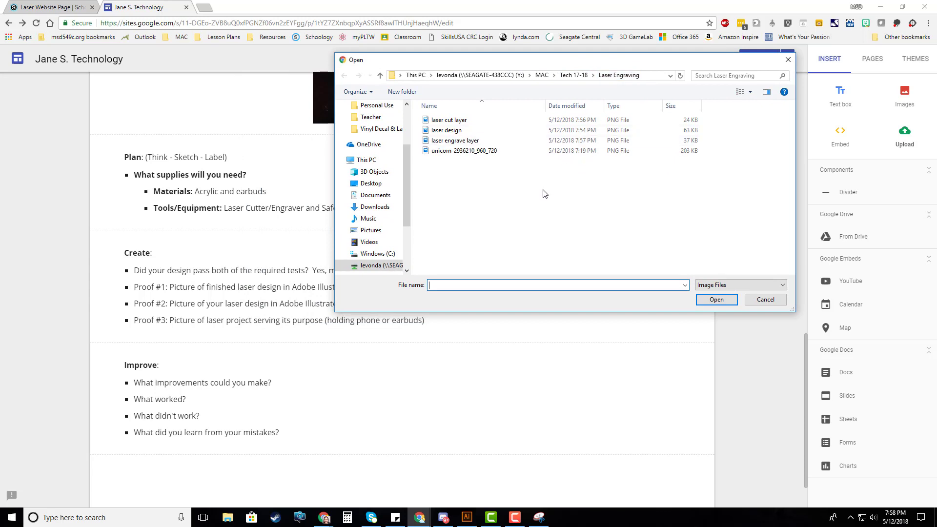
left_click(450, 120)
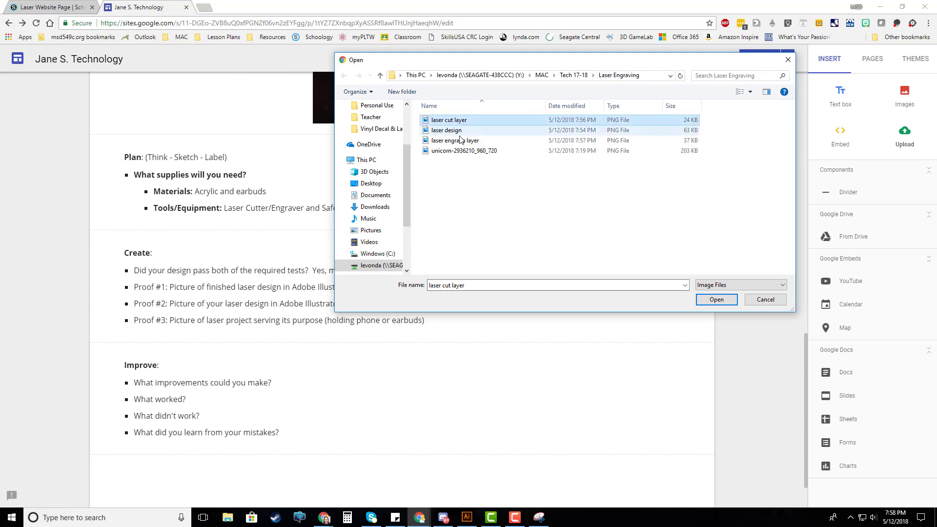
left_click(446, 130, "ctrl")
left_click(455, 140, "ctrl")
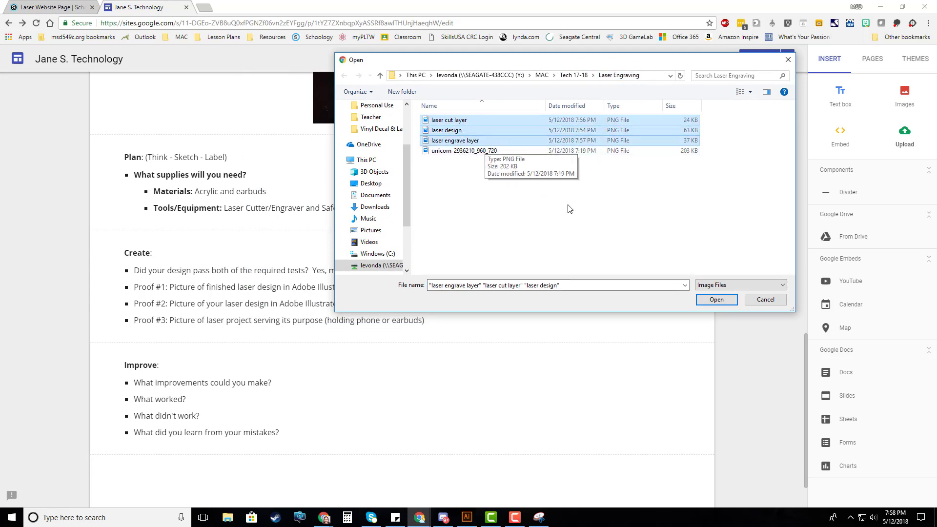
left_click(715, 300)
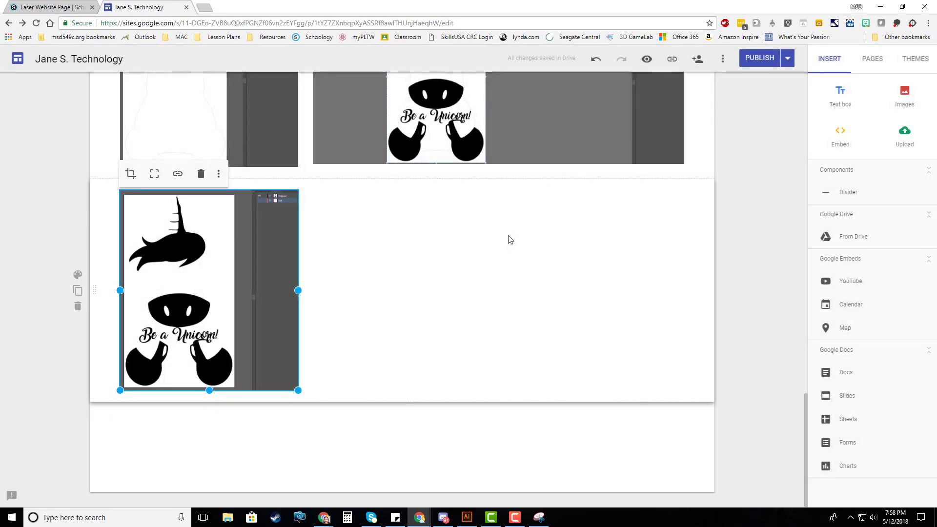
Move the Improve section below the uploaded images so that the images directly follow the Create section
scroll(428, 257, "up", 4)
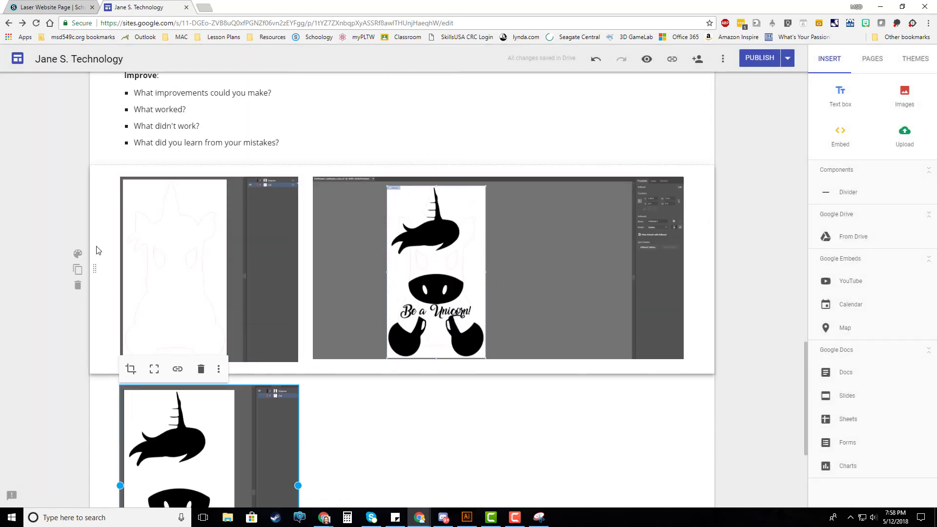
mouse_move(95, 269)
left_mouse_down()
mouse_move(92, 150)
mouse_move(116, 234)
mouse_move(88, 265)
left_mouse_up()
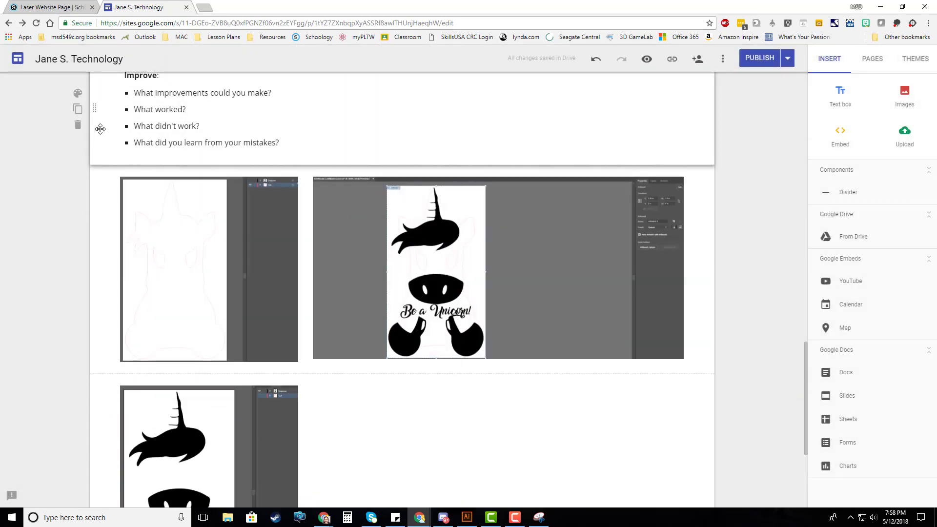
left_click_drag(94, 117, 94, 451)
scroll(381, 341, "up", 7)
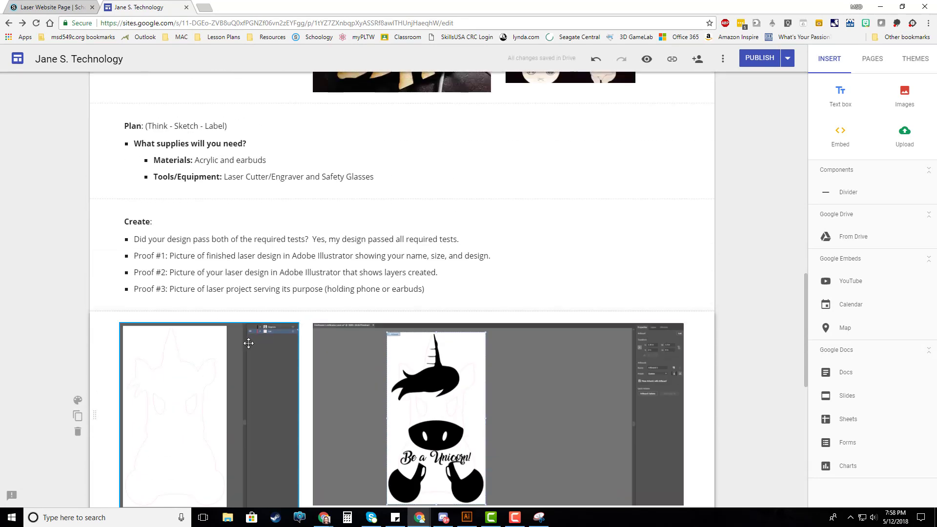
Move the cut layer image down into the engrave layer image's row, placing the two side by side
scroll(324, 308, "down", 1)
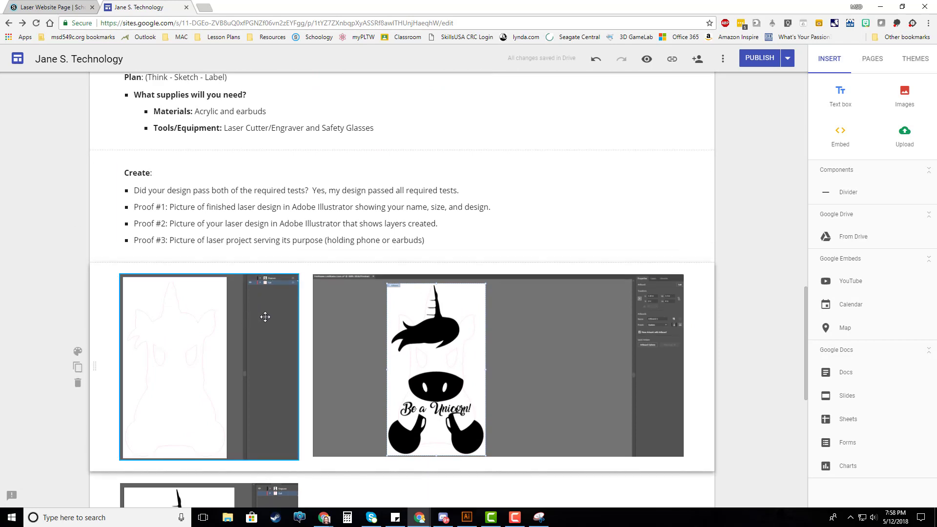
scroll(249, 315, "down", 4)
left_click_drag(236, 323, 519, 358)
left_click_drag(241, 235, 264, 349)
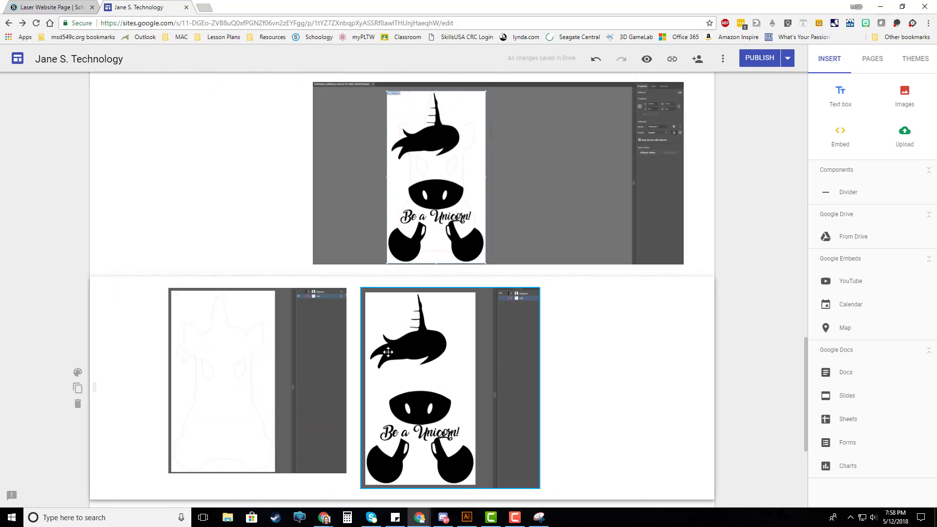
Space the engrave layer image apart from the cut layer image and stretch the cut layer image to the same height
left_click_drag(388, 351, 518, 362)
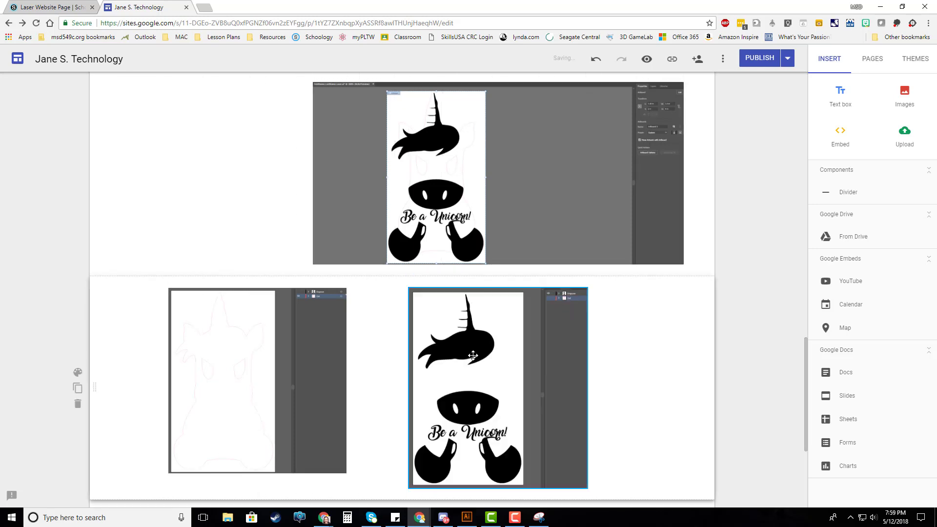
left_click(293, 359)
left_click_drag(346, 476, 347, 488)
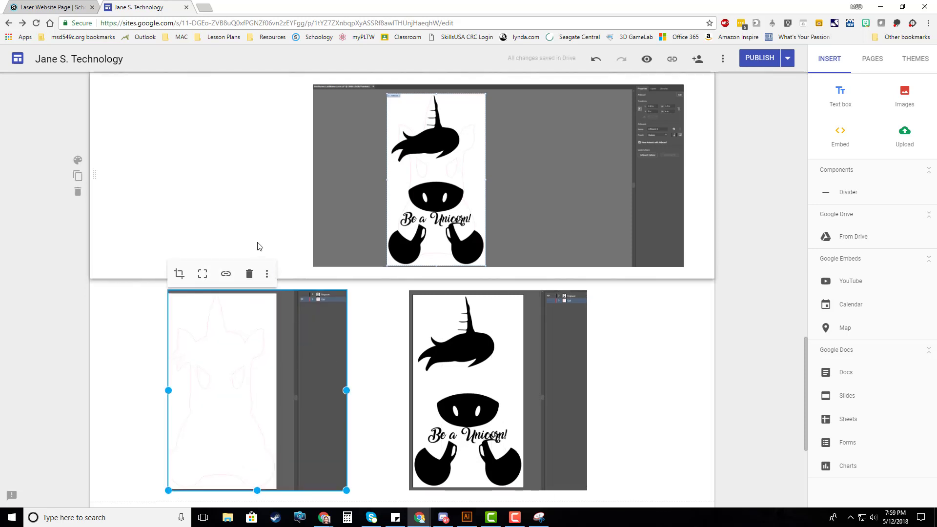
Center the full laser design image horizontally under the Create text, above the two layer images
scroll(258, 246, "up", 2)
left_click_drag(366, 254, 412, 272)
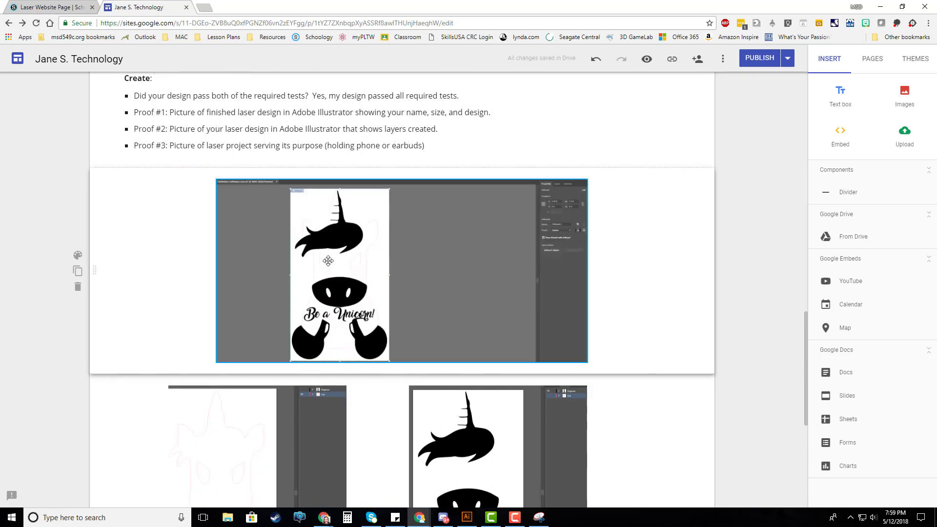
scroll(228, 231, "up", 2)
left_click(228, 230)
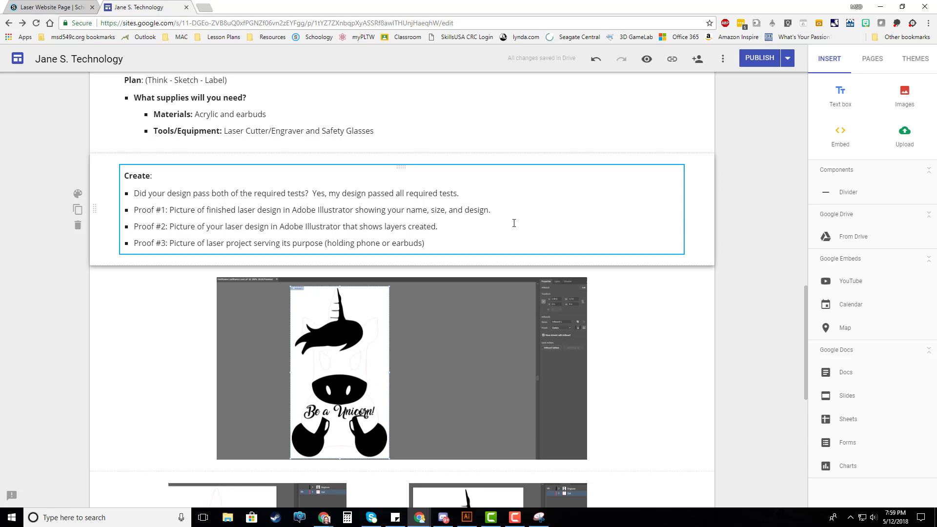
scroll(230, 328, "down", 5)
left_click(298, 385)
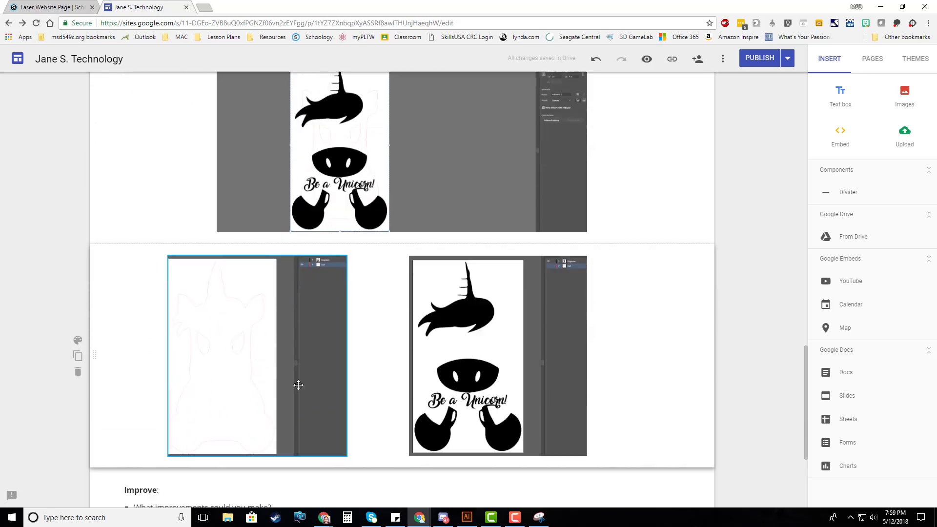
scroll(298, 385, "down", 2)
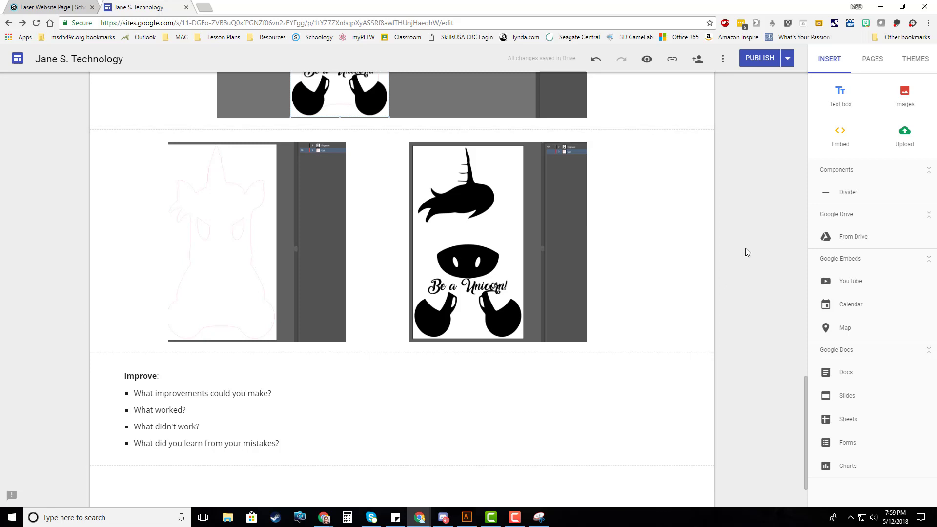
Open the Simple Decal page under Vinyl Cutting and copy its "Image coming soon!" placeholder with the reminder text
left_click(873, 63)
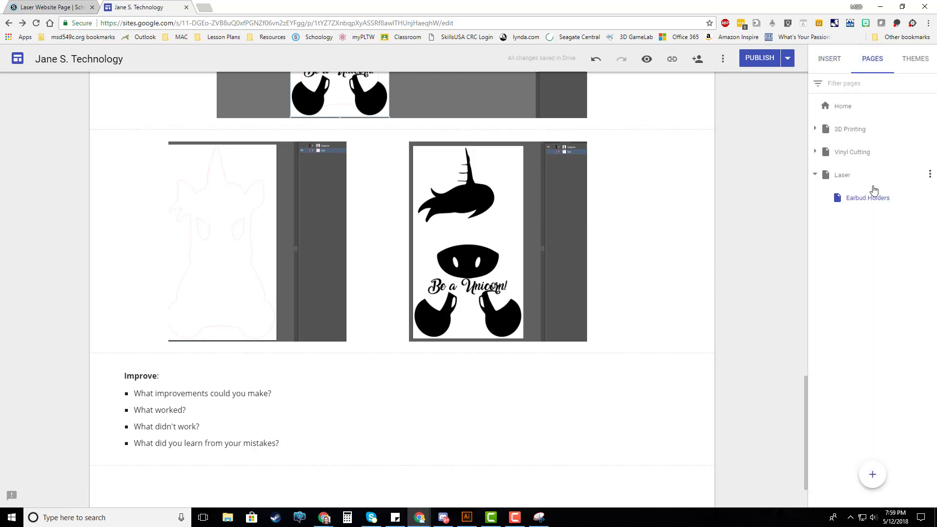
left_click(815, 152)
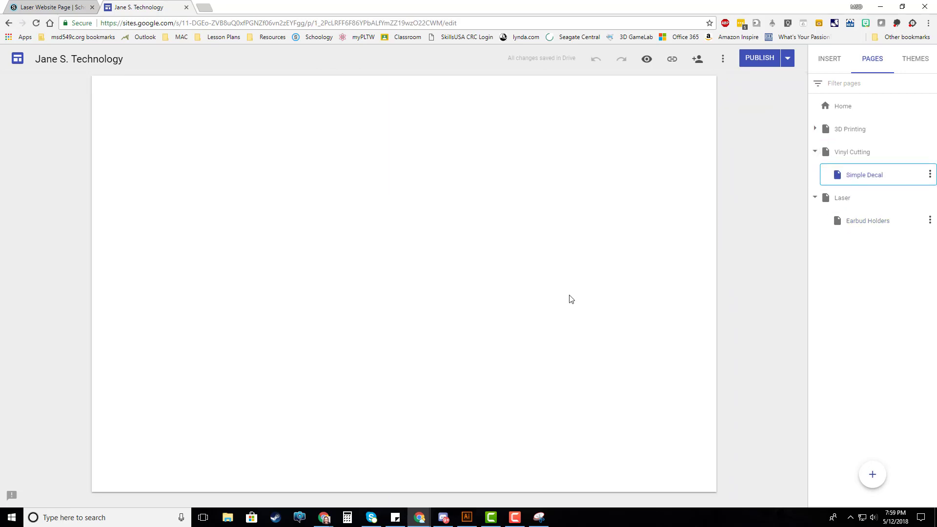
scroll(501, 327, "down", 20)
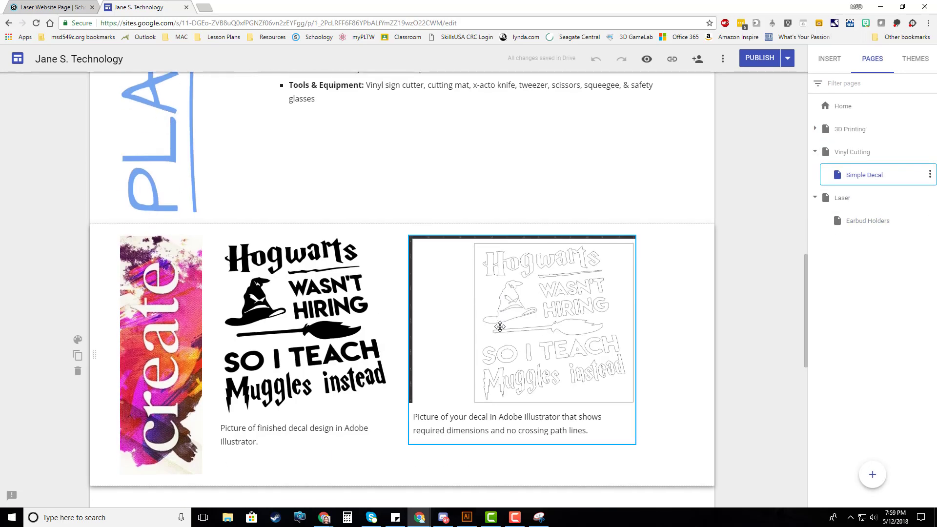
scroll(478, 284, "up", 2)
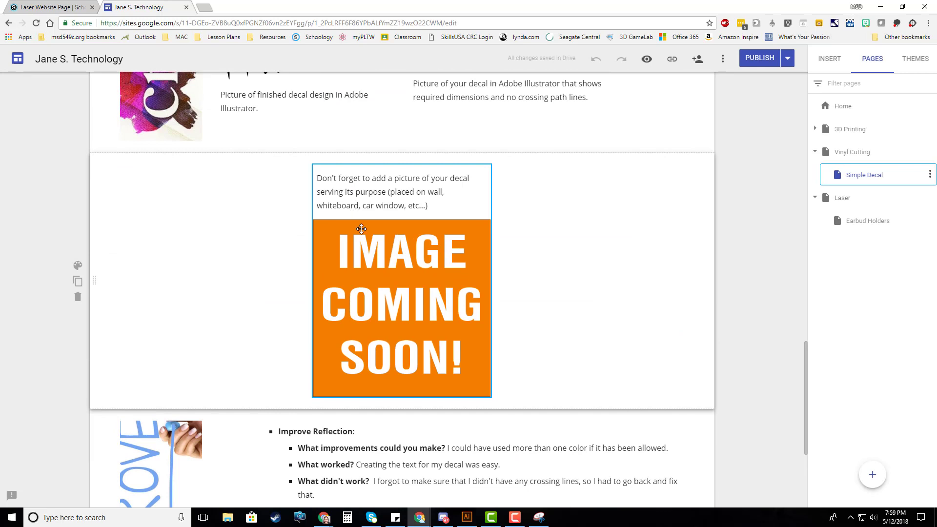
left_click(361, 229)
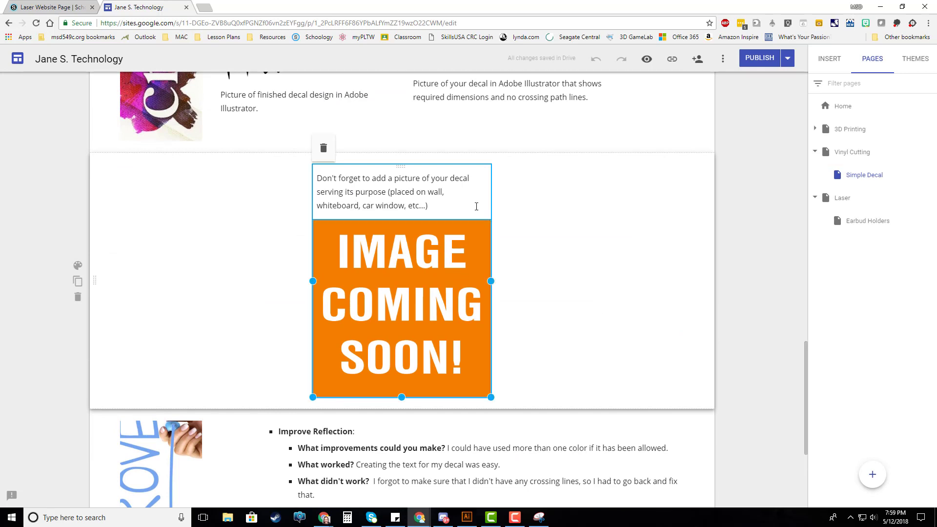
Paste the placeholder into the Earbud Holders page and move its section between the layer images and the Improve section
left_click(857, 219)
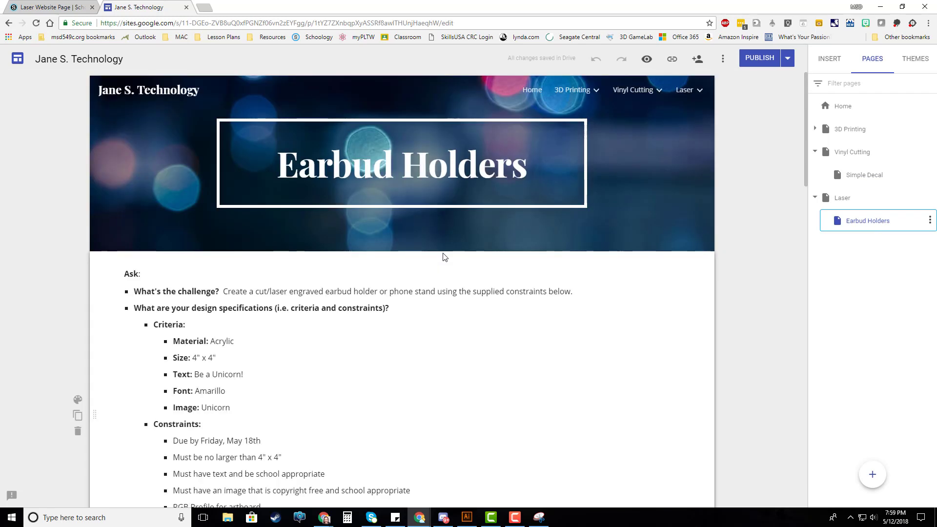
scroll(444, 257, "down", 20)
scroll(444, 253, "down", 4)
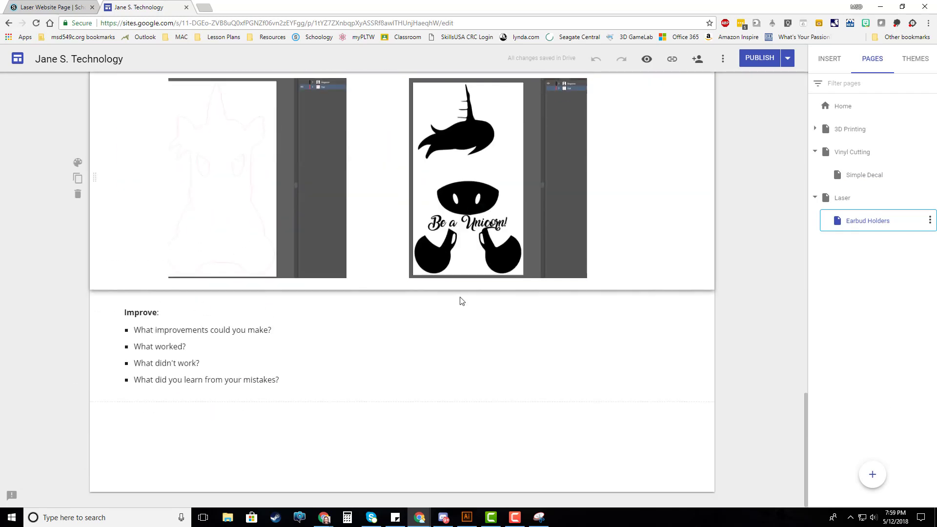
left_click(605, 282)
type("Don't forget to add a picture of your decal serving its purpose (placed on wall, whiteboard, car window, etc...)")
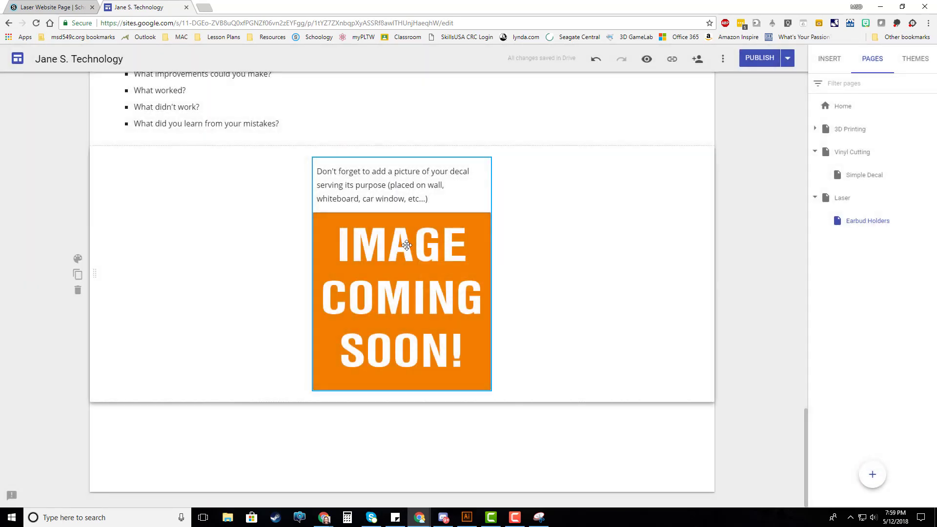
scroll(203, 314, "up", 2)
left_click_drag(91, 370, 92, 166)
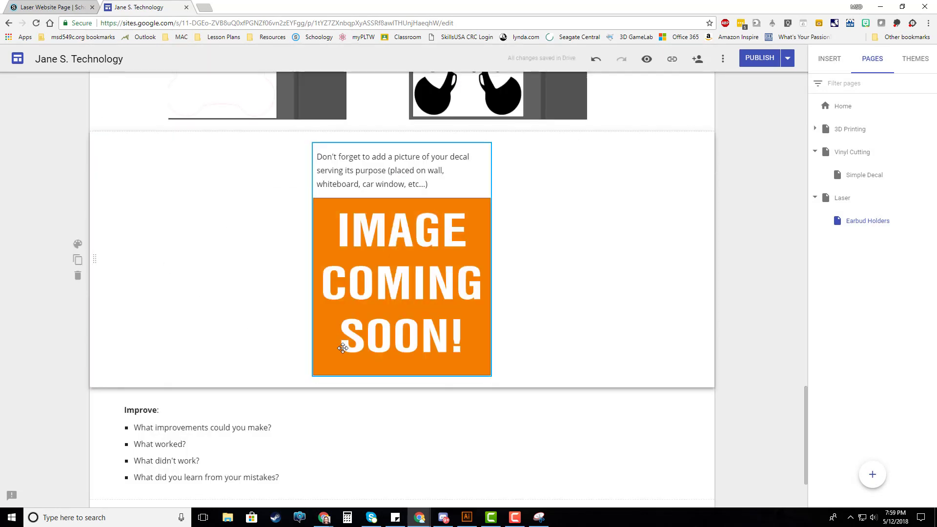
Replace the word "decal" with "laser project" in the placeholder's reminder text
scroll(414, 221, "up", 1)
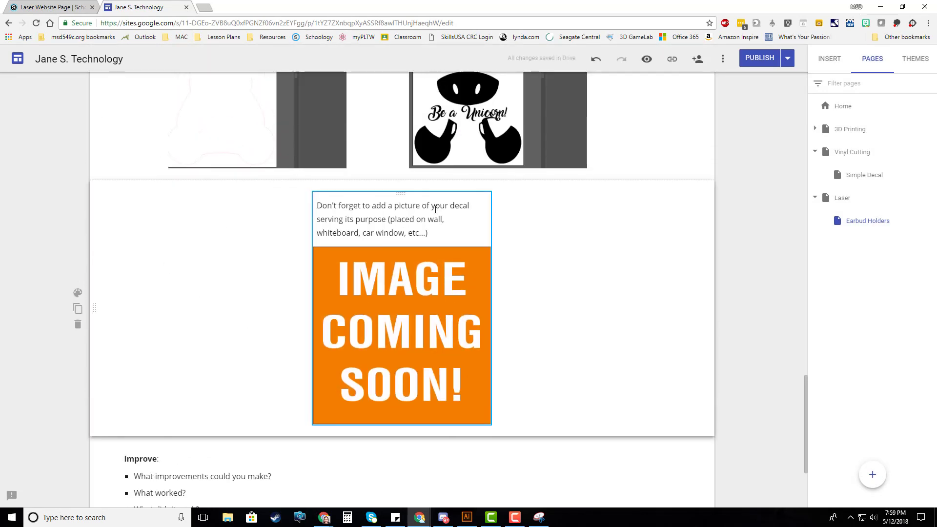
left_click_drag(455, 205, 469, 206)
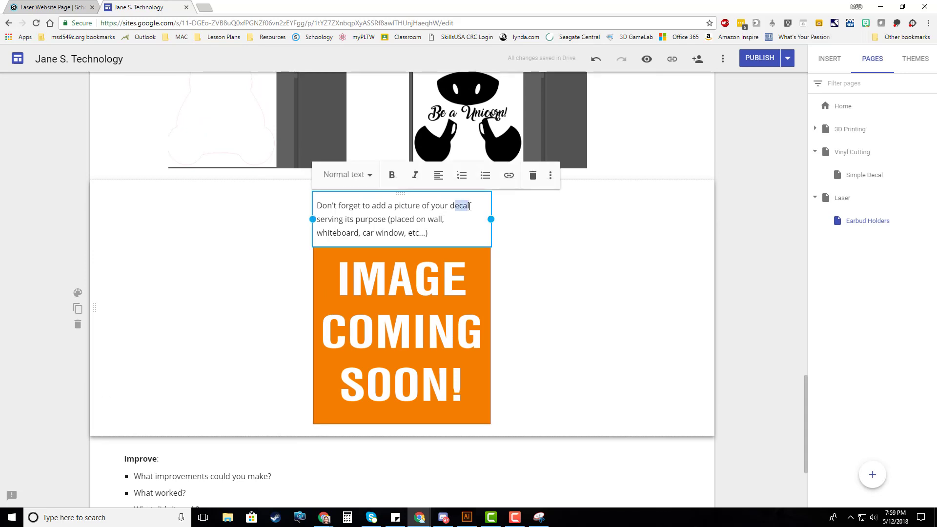
key("BackSpace")
key("BackSpace")
type("laser project")
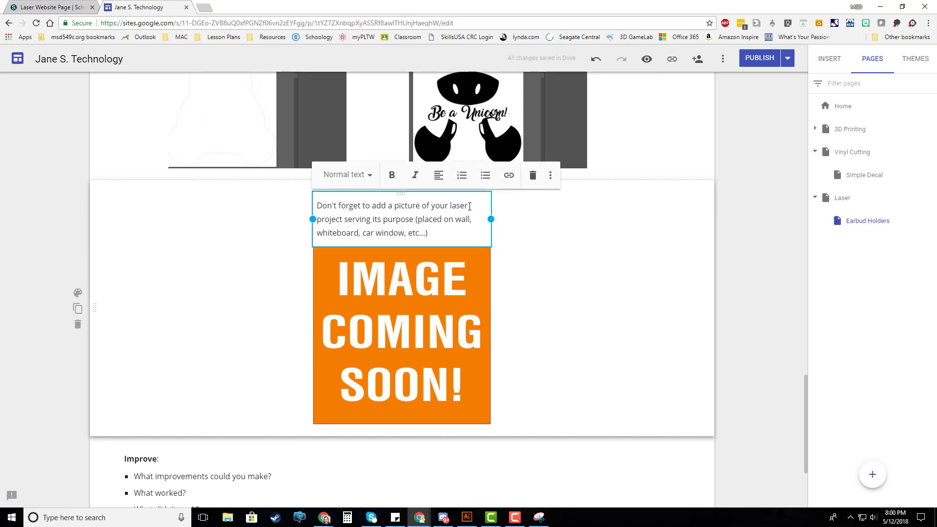
Replace the examples in the reminder's parentheses with "holding phone or earbuds"
left_click_drag(420, 219, 428, 226)
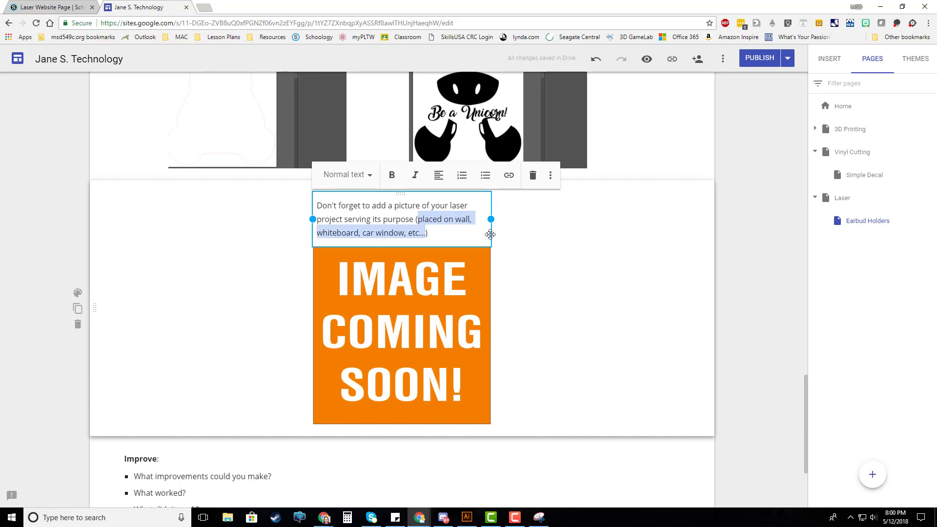
type("holding pho")
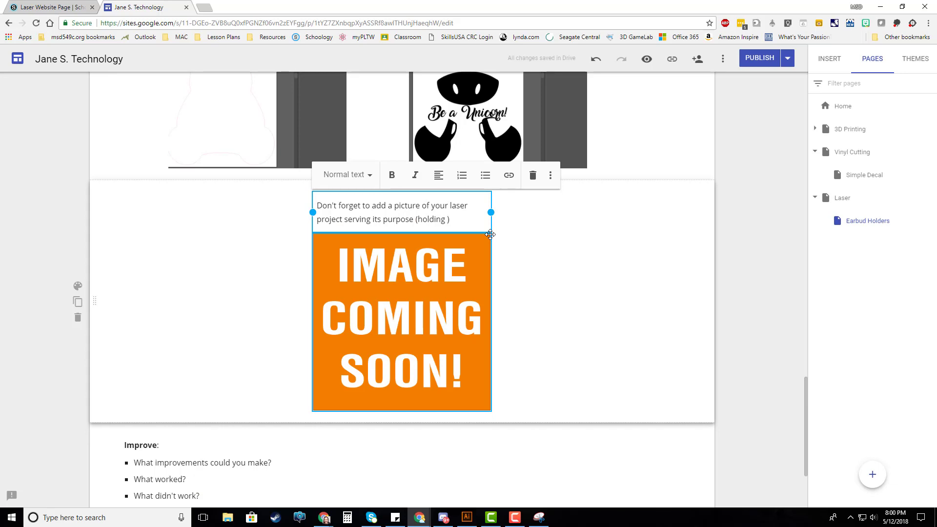
type("ne or ear")
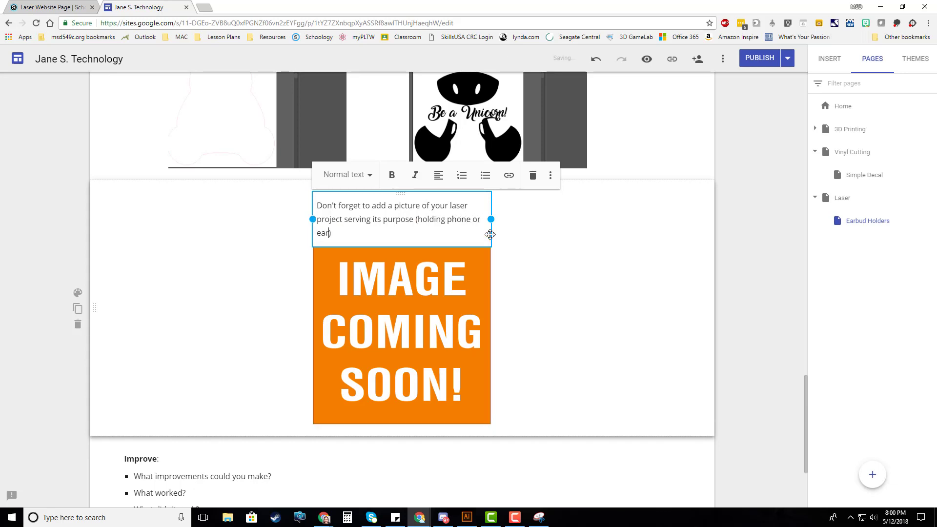
type("buds")
left_click(548, 272)
scroll(366, 262, "up", 5)
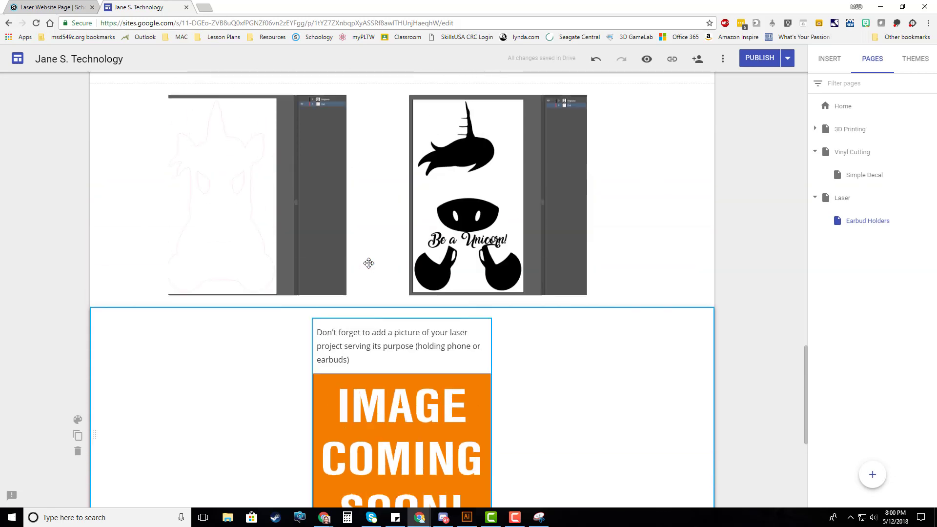
scroll(370, 262, "down", 10)
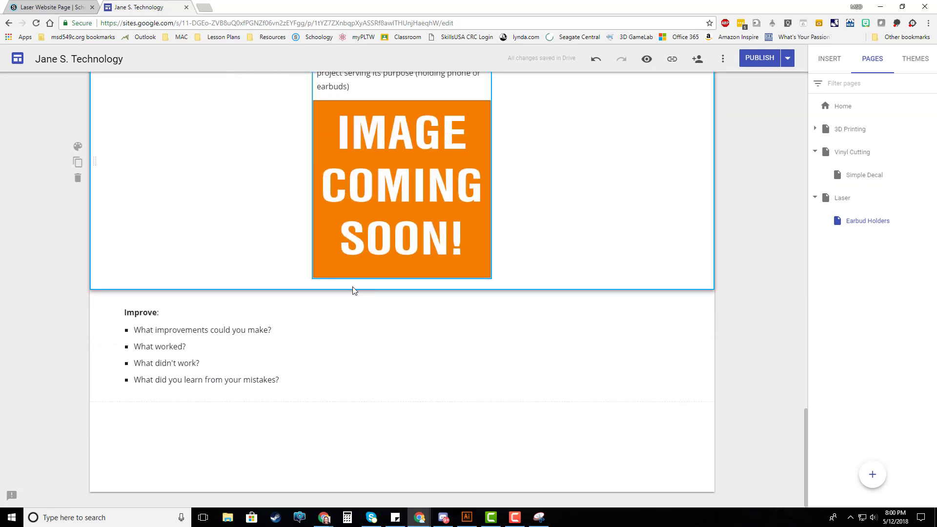
left_click(214, 338)
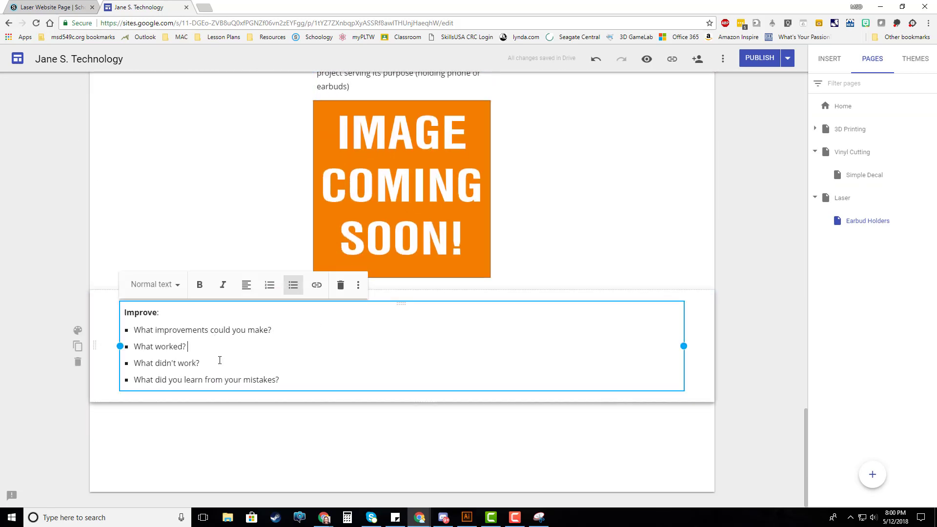
scroll(313, 377, "up", 8)
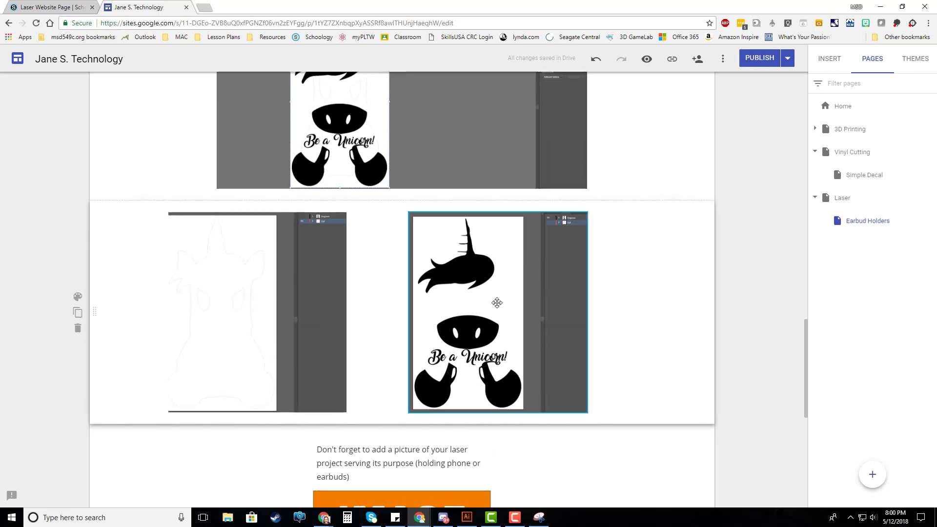
Publish the site and copy the published link of the Earbud Holders page
left_click(759, 58)
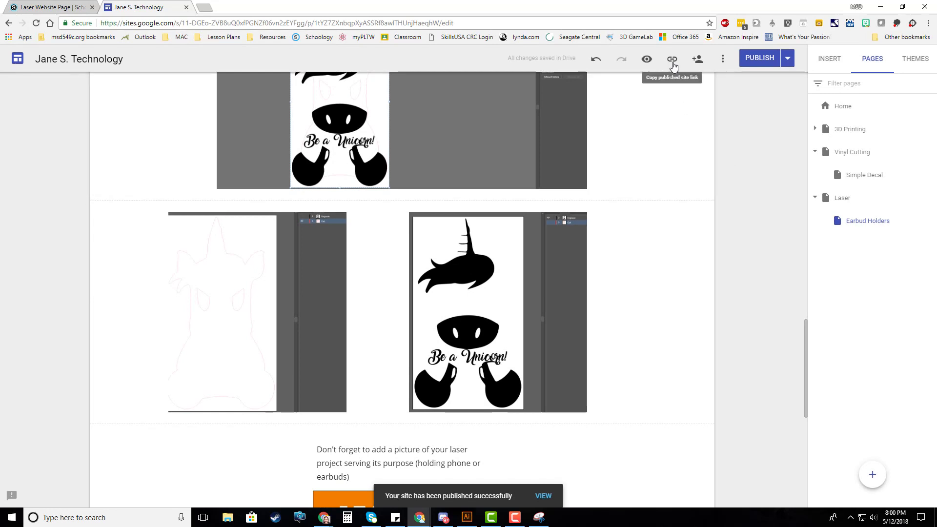
left_click(672, 61)
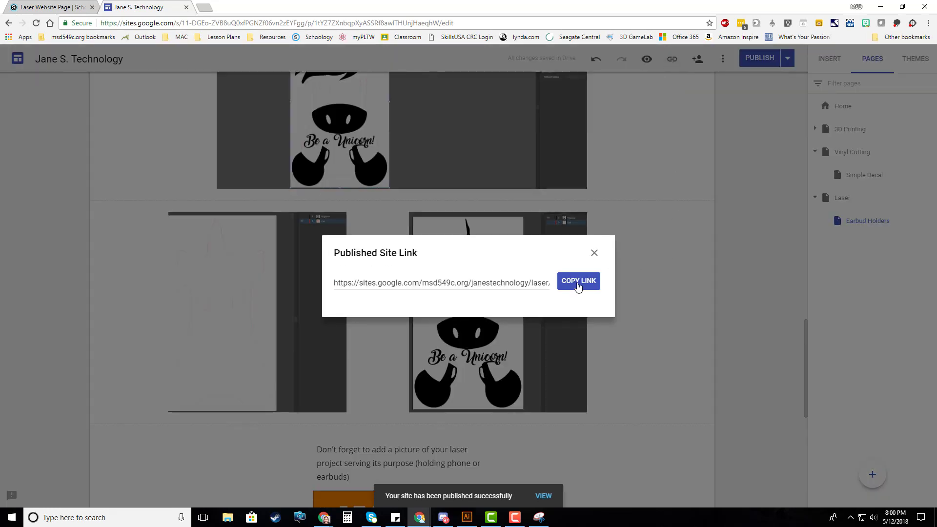
left_click(577, 282)
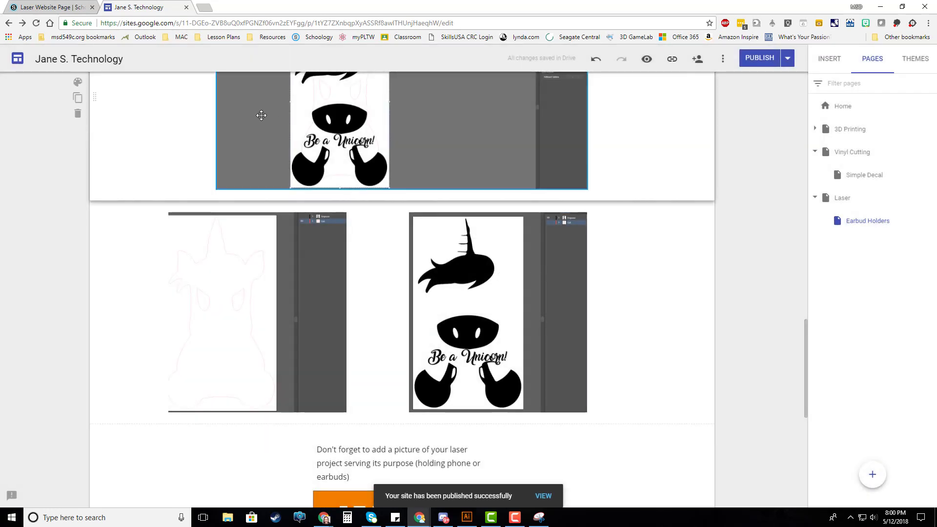
Switch to the Laser Website Page assignment in Schoology and examine its turn-in instructions for submitting the page link
left_click(58, 8)
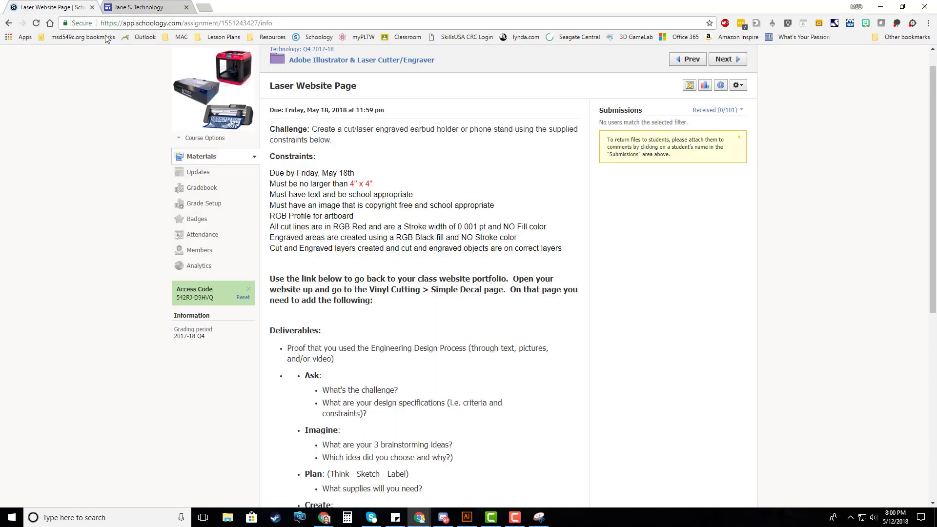
scroll(492, 271, "down", 7)
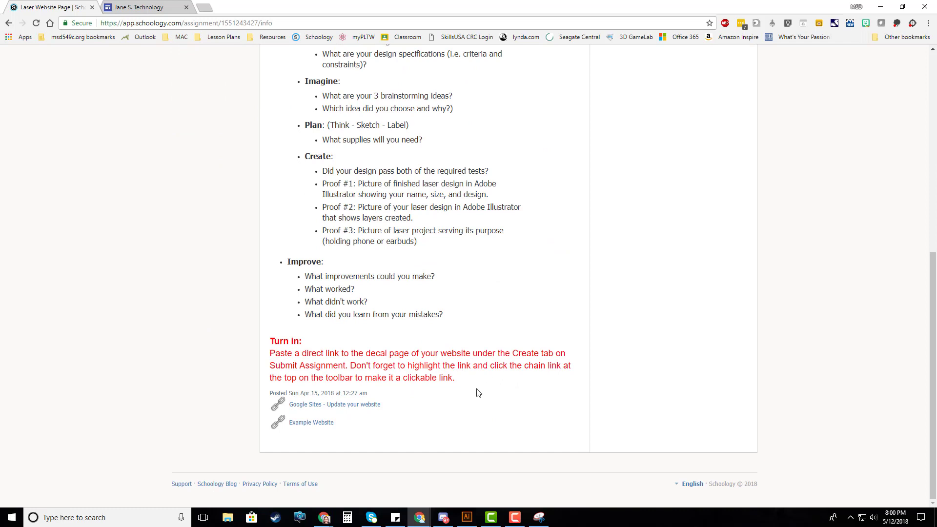
left_click_drag(272, 352, 468, 386)
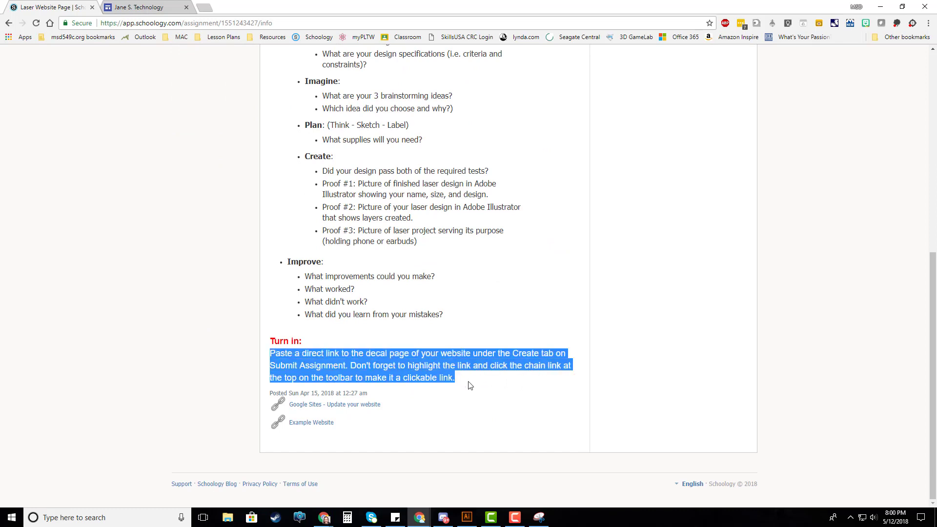
left_click(525, 359)
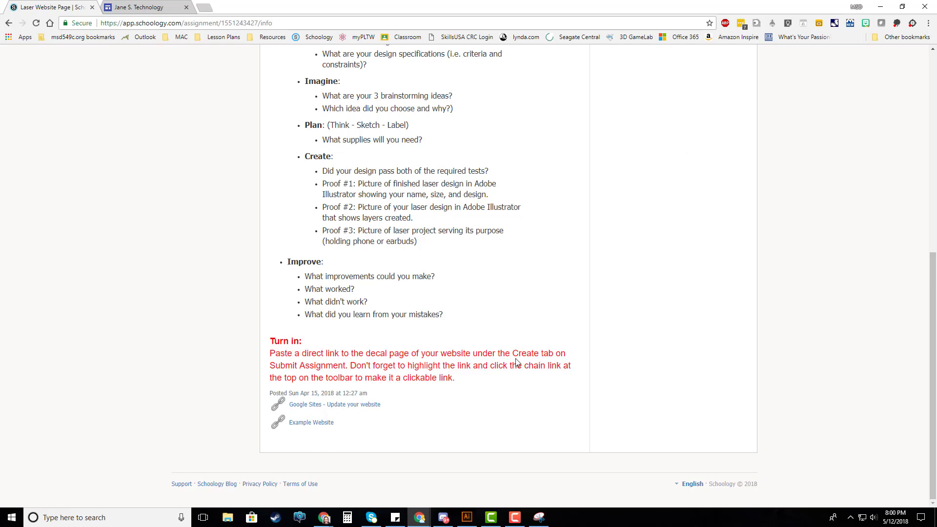
left_click_drag(529, 354, 553, 354)
left_click(581, 374)
left_click(156, 12)
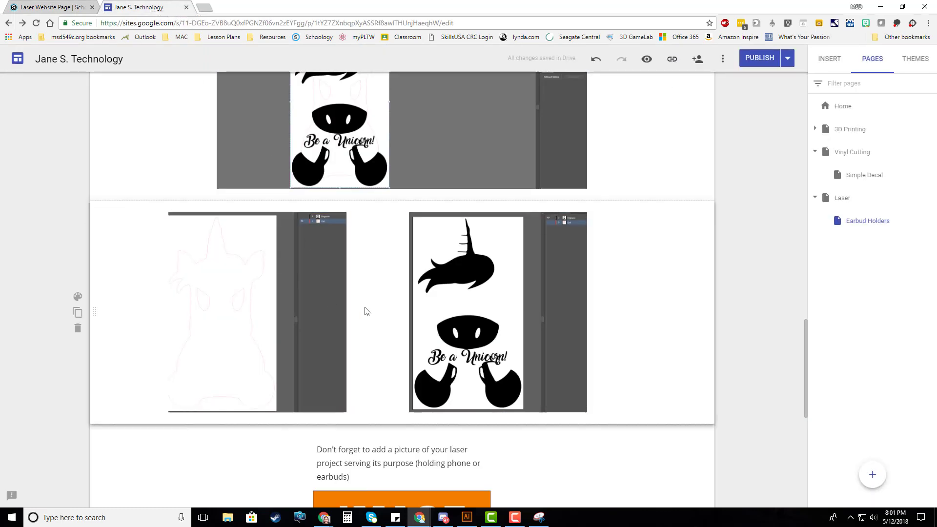
left_click(62, 5)
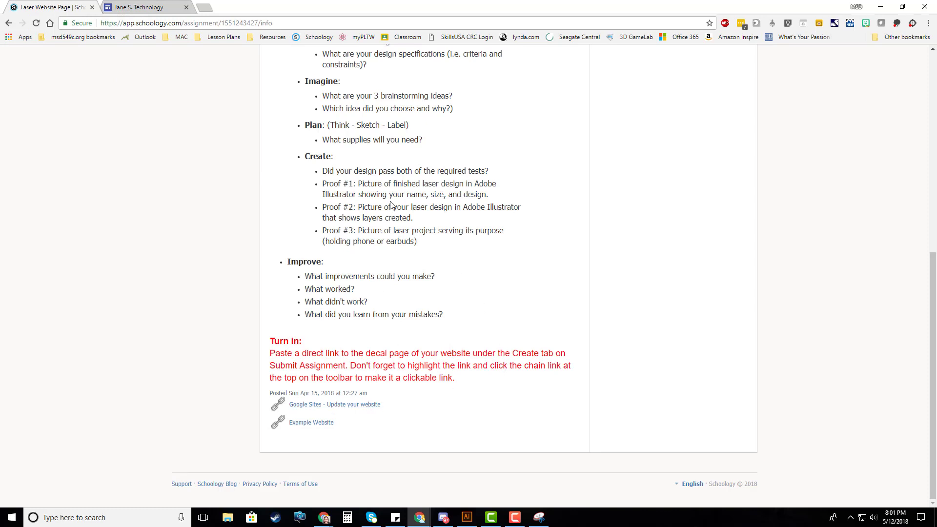
Move on from the Laser Website Page assignment to the Laser File Upload assignment
scroll(473, 243, "up", 4)
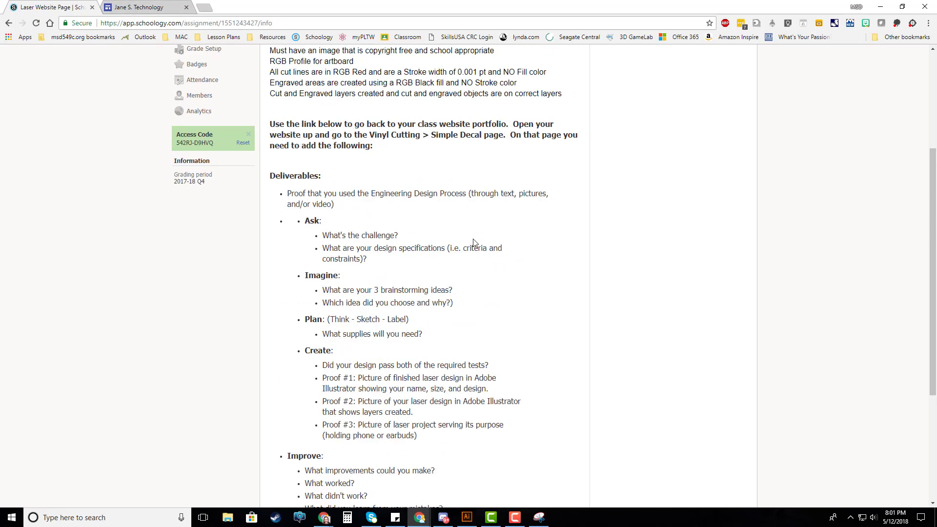
scroll(473, 242, "up", 4)
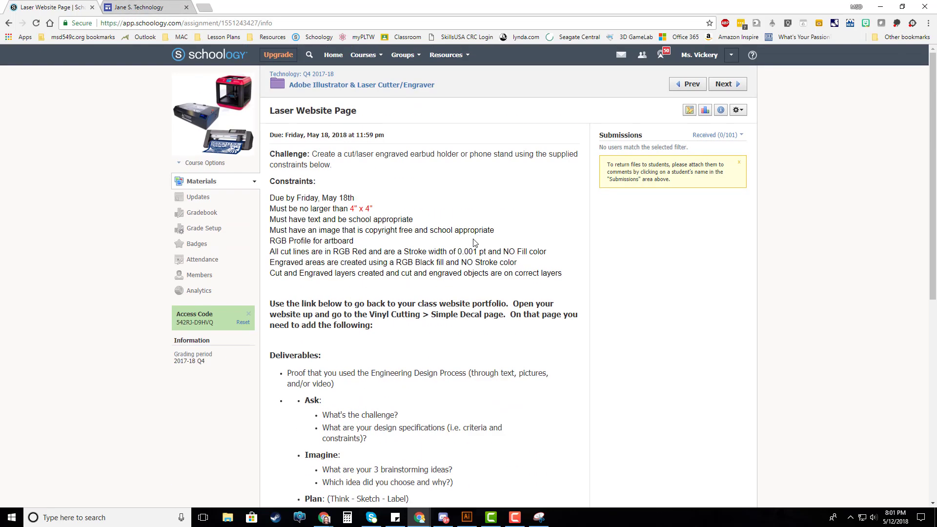
left_click(735, 85)
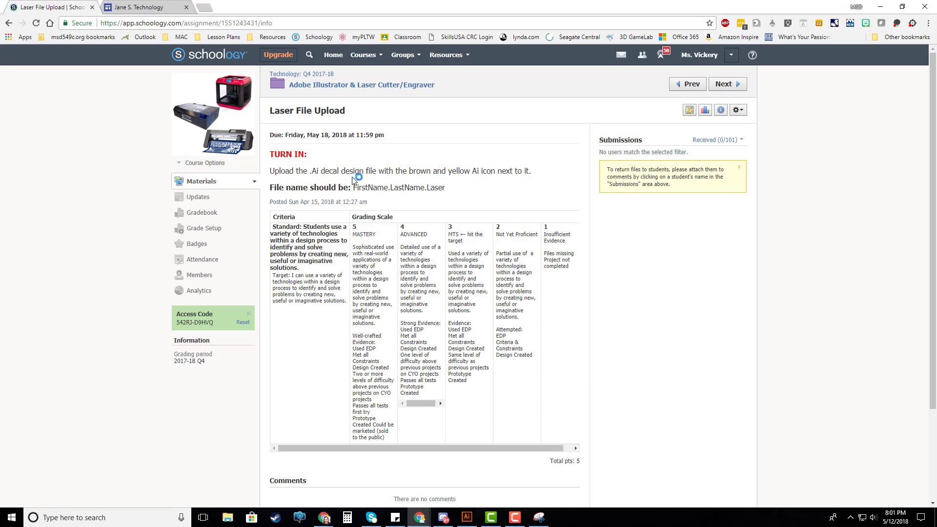
Edit the Laser File Upload description, replacing the word "decal" with "laser" in the upload instruction, and save the changes
left_click(738, 110)
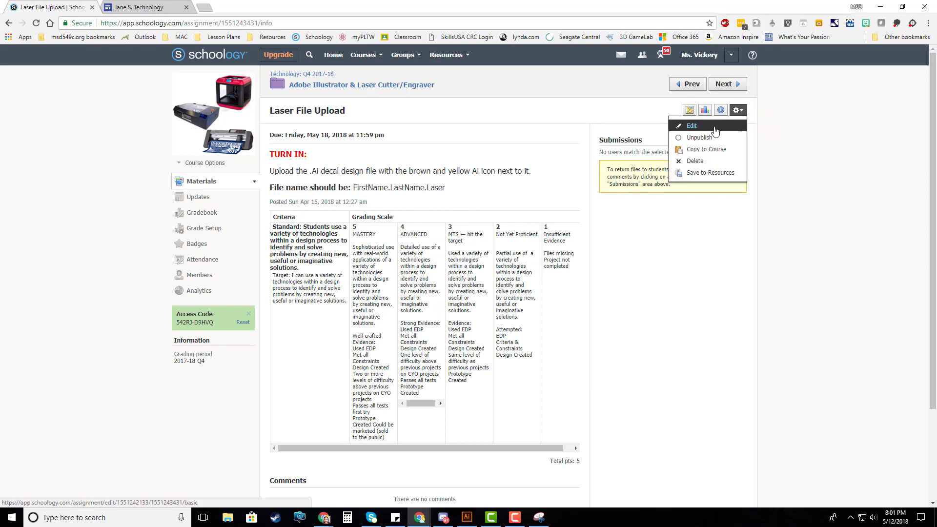
left_click(715, 128)
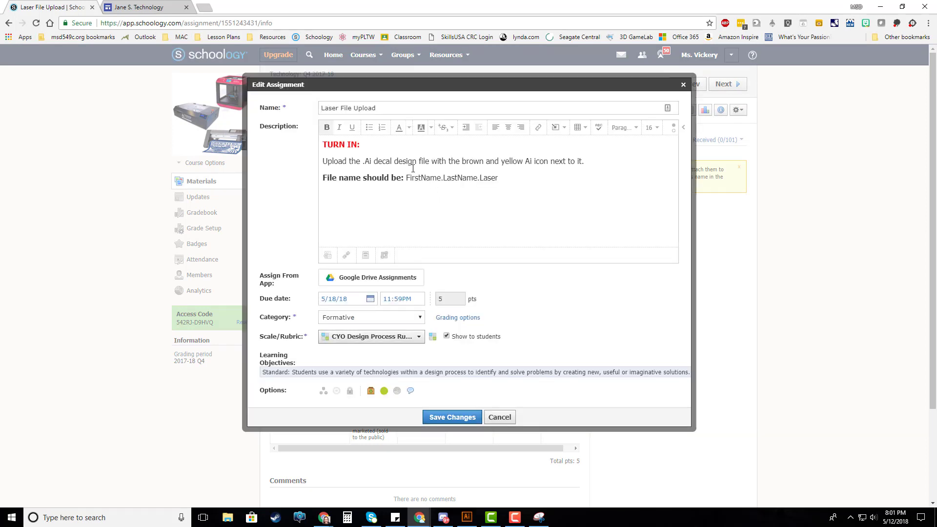
left_click_drag(377, 161, 394, 161)
type("laser")
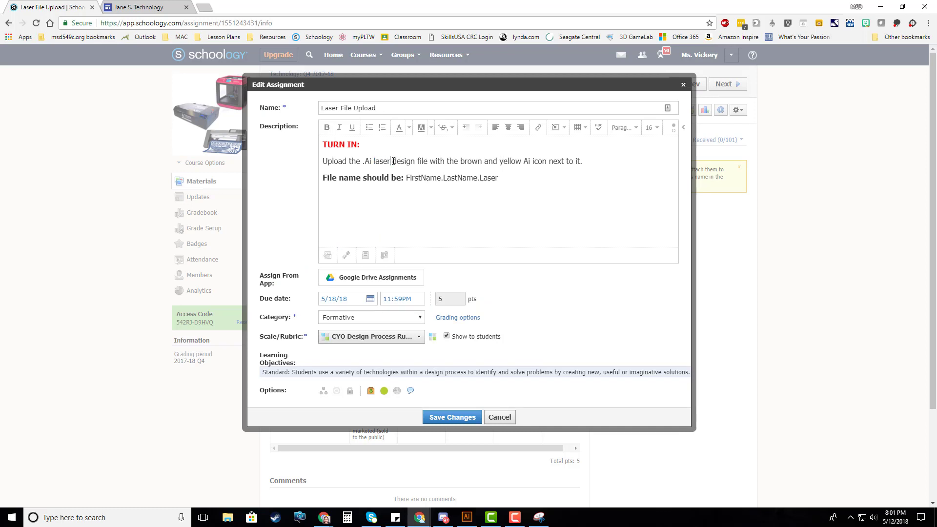
left_click(452, 417)
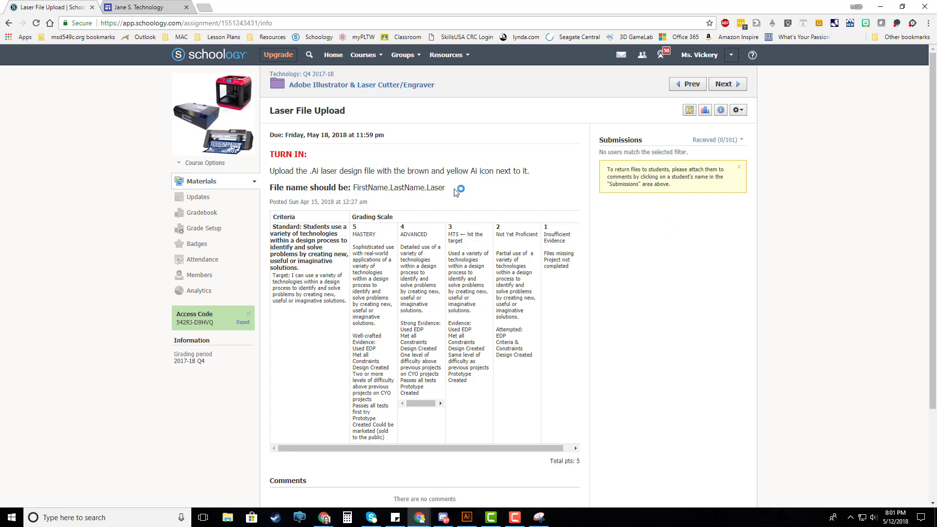
Examine the required file name format in the Laser File Upload instructions
left_click_drag(445, 188, 275, 187)
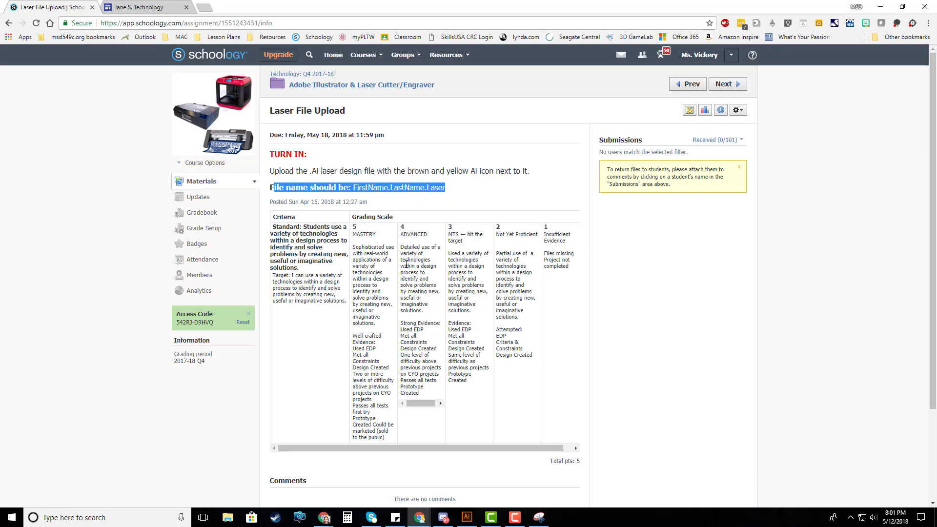
left_click(487, 195)
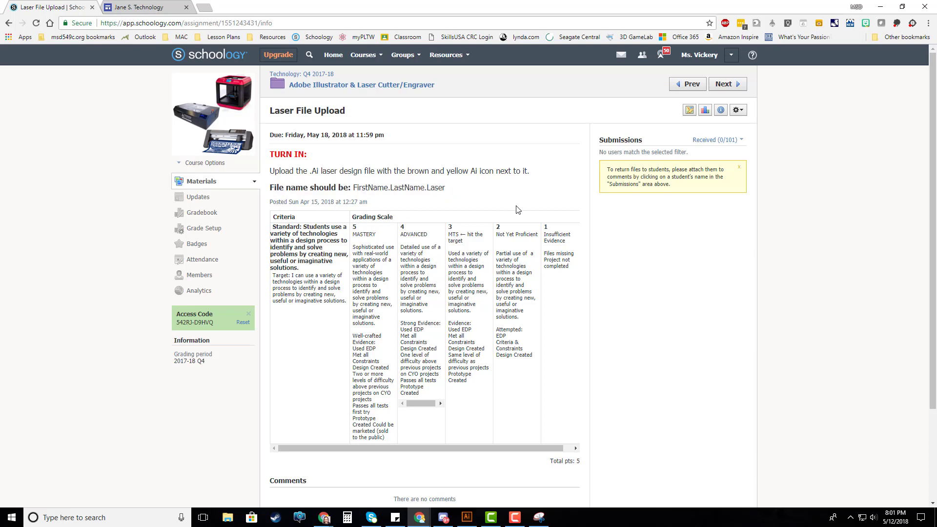